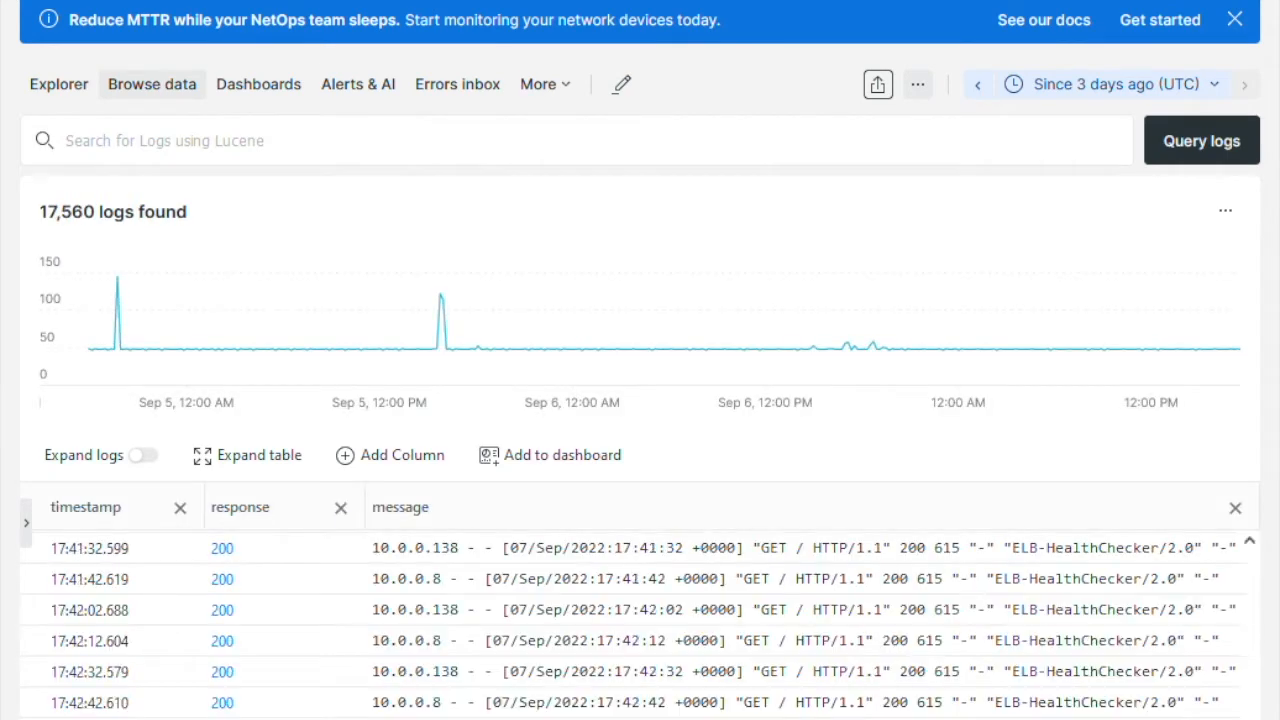
# - Add the bytes column to the log table and remove it, then expand the table and collapse it again
pyautogui.click(395, 455)
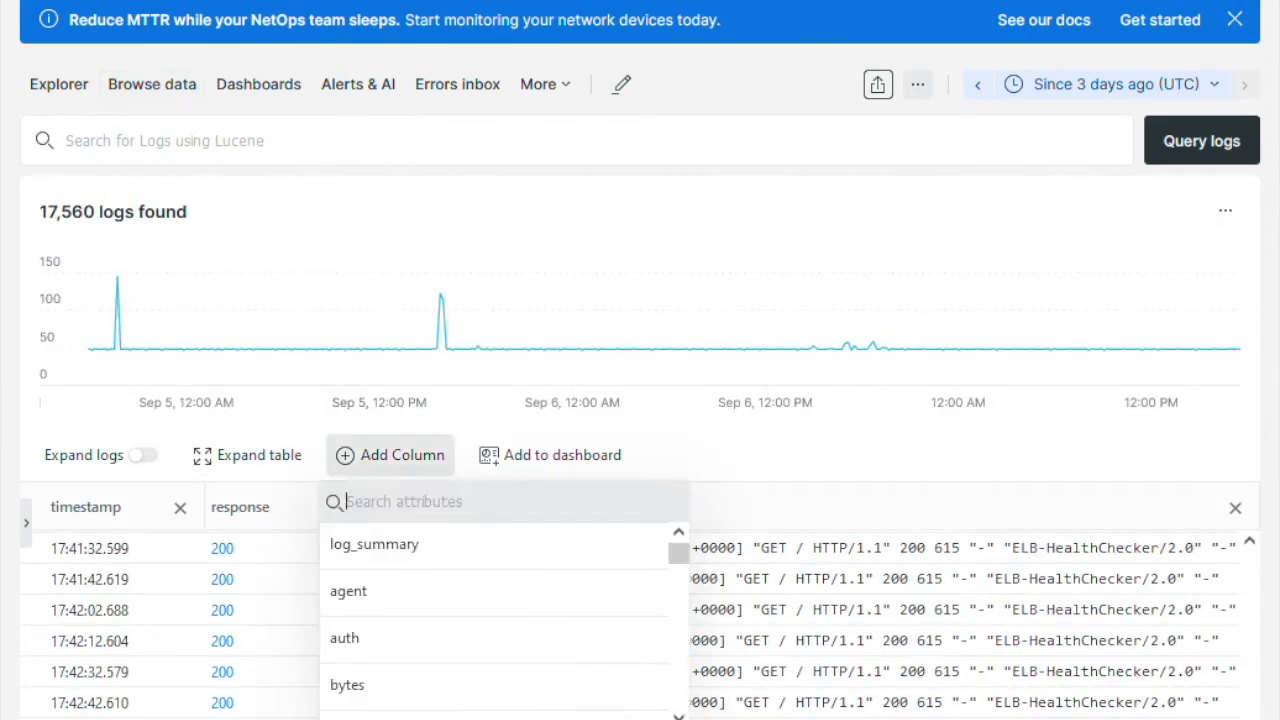
pyautogui.write('r')
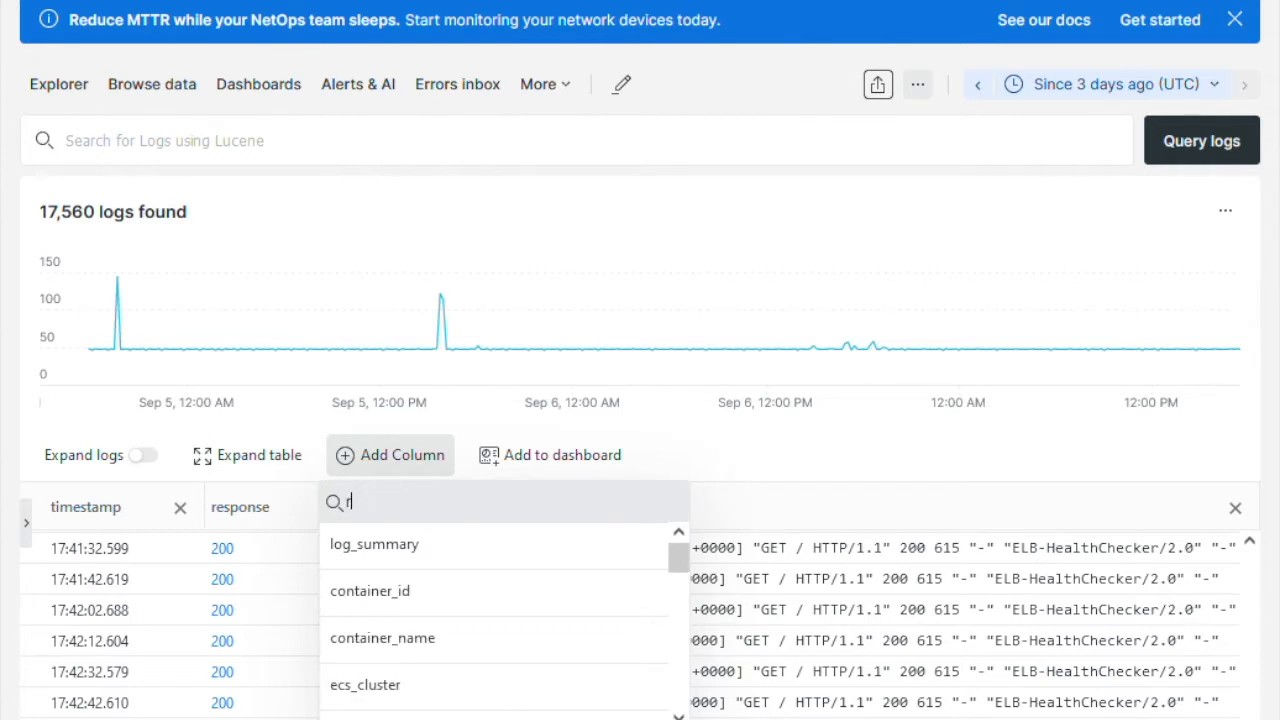
pyautogui.press('BackSpace')
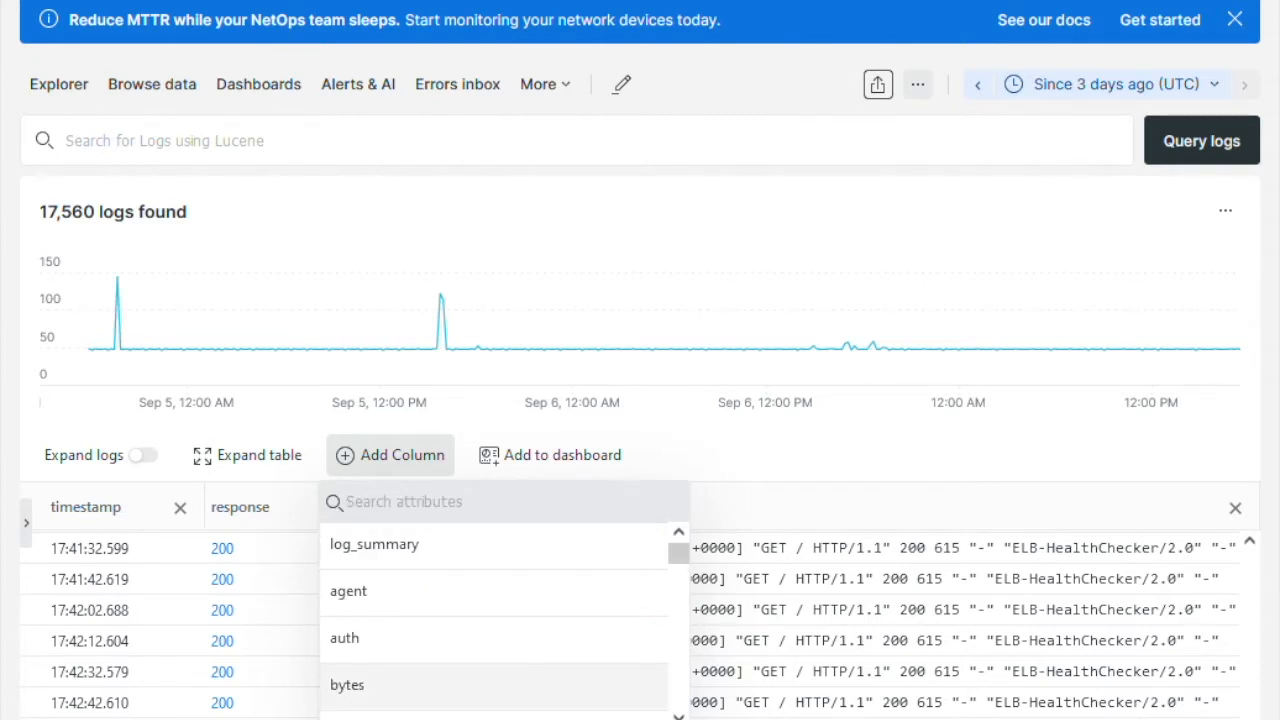
pyautogui.click(347, 685)
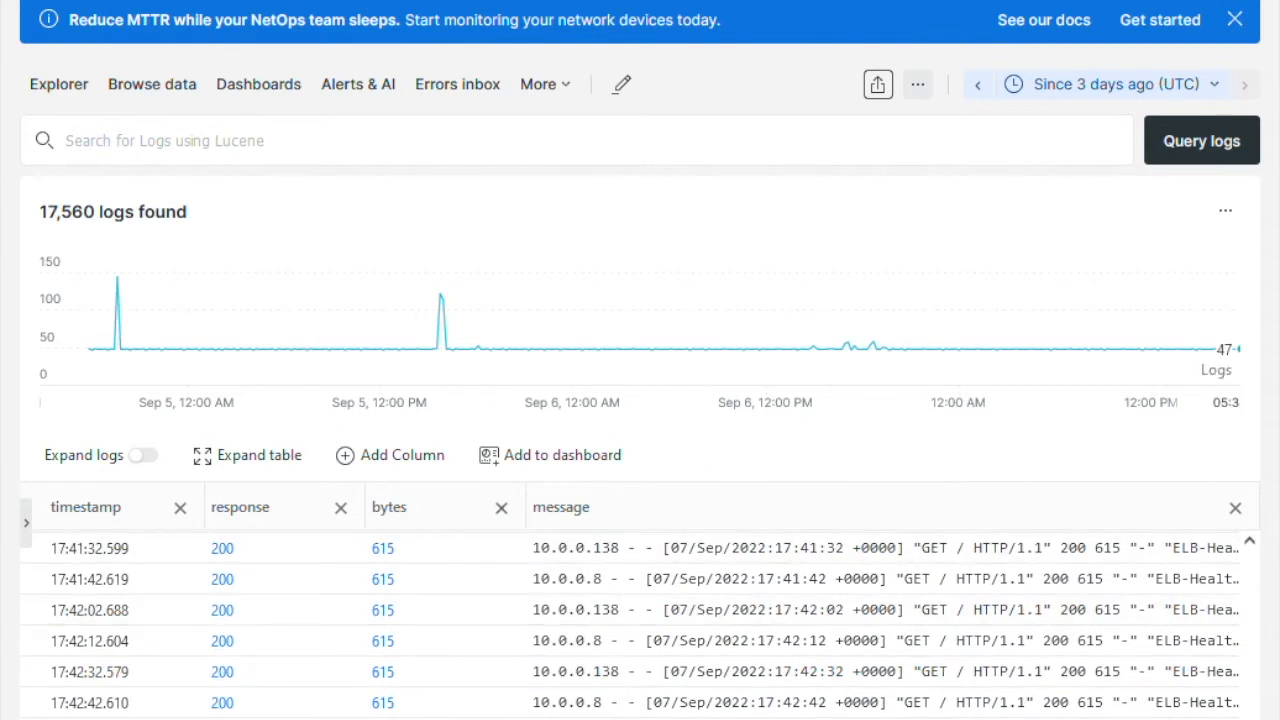
pyautogui.click(501, 508)
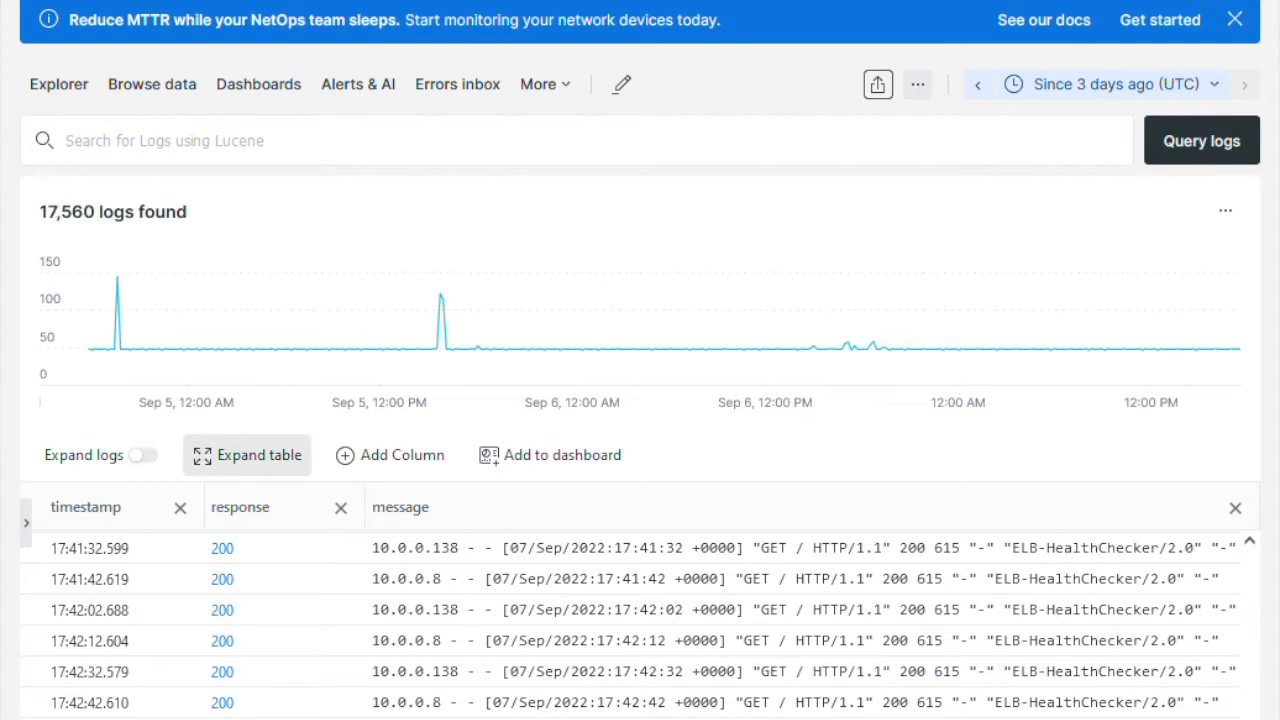
pyautogui.click(247, 455)
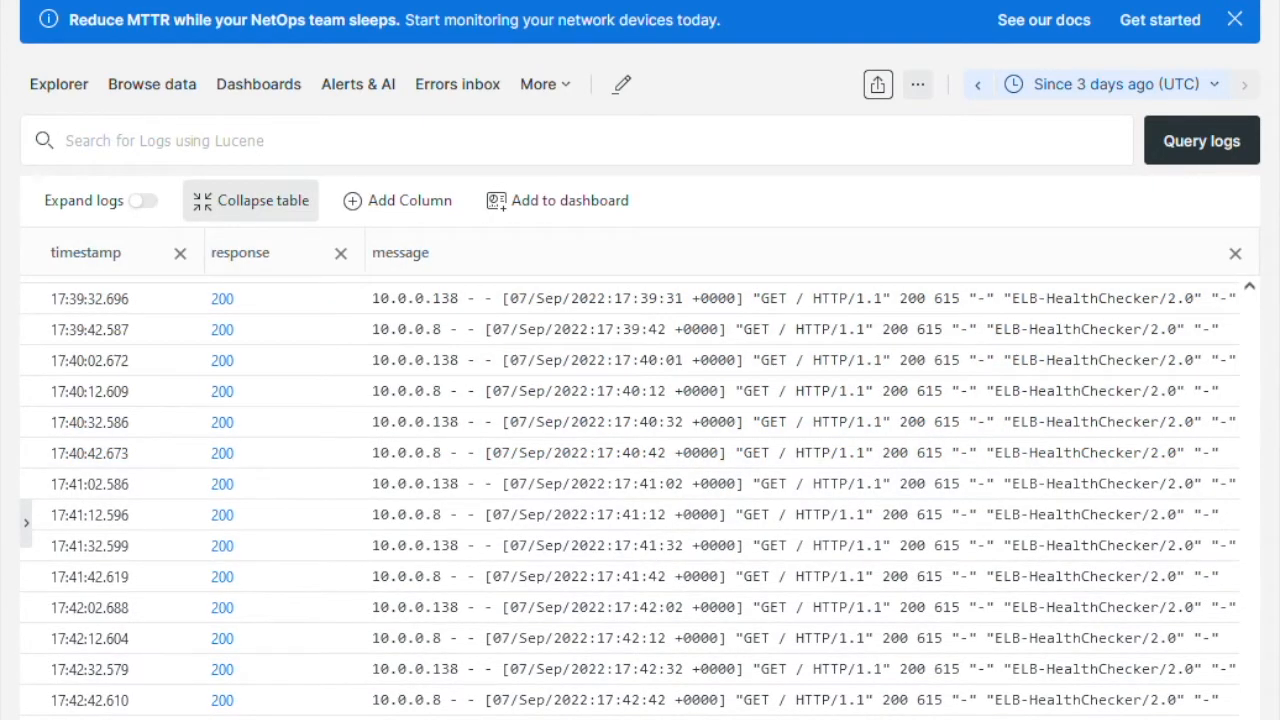
pyautogui.click(252, 200)
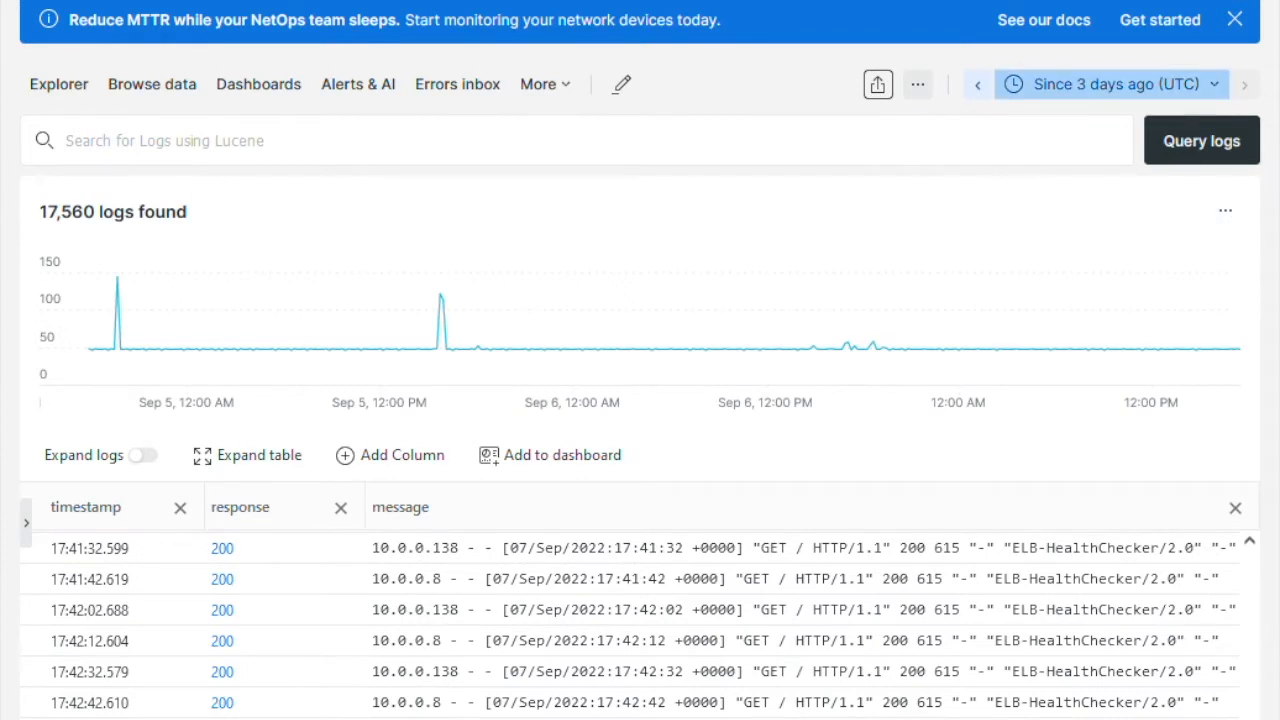
# - Extend the log time range to the last 7 days and query the logs for 200
pyautogui.click(1115, 84)
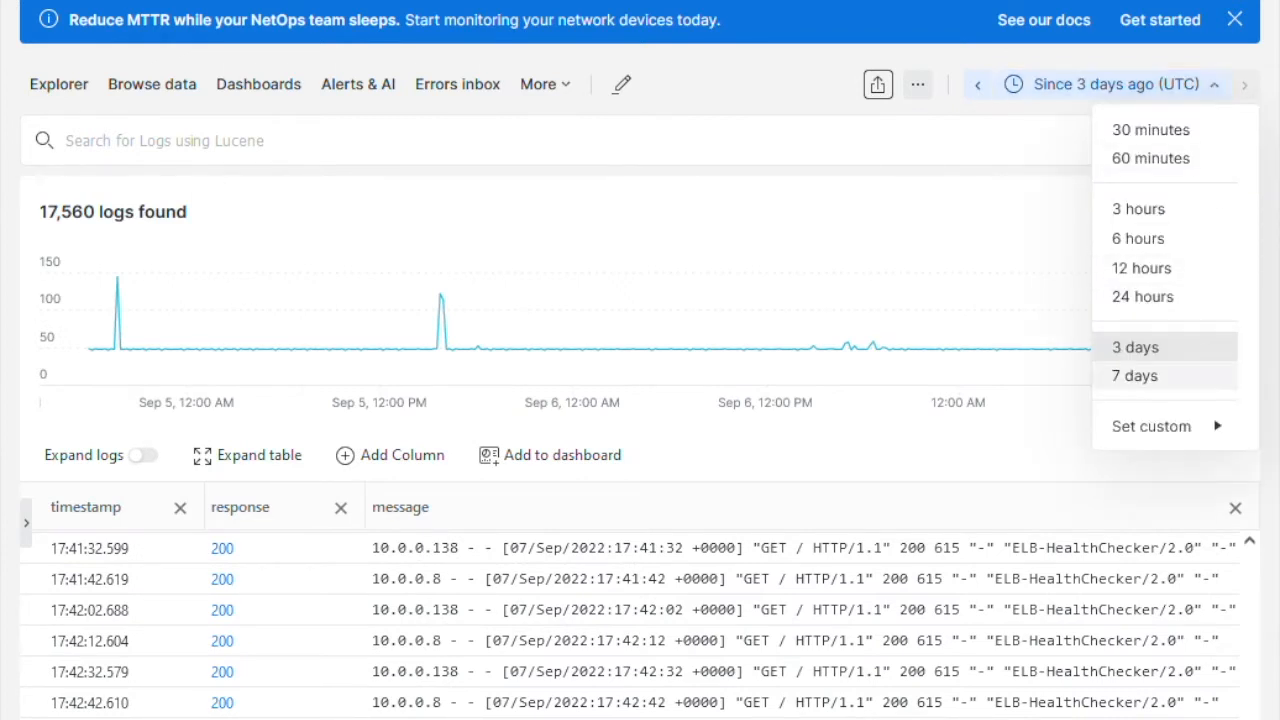
pyautogui.click(1135, 375)
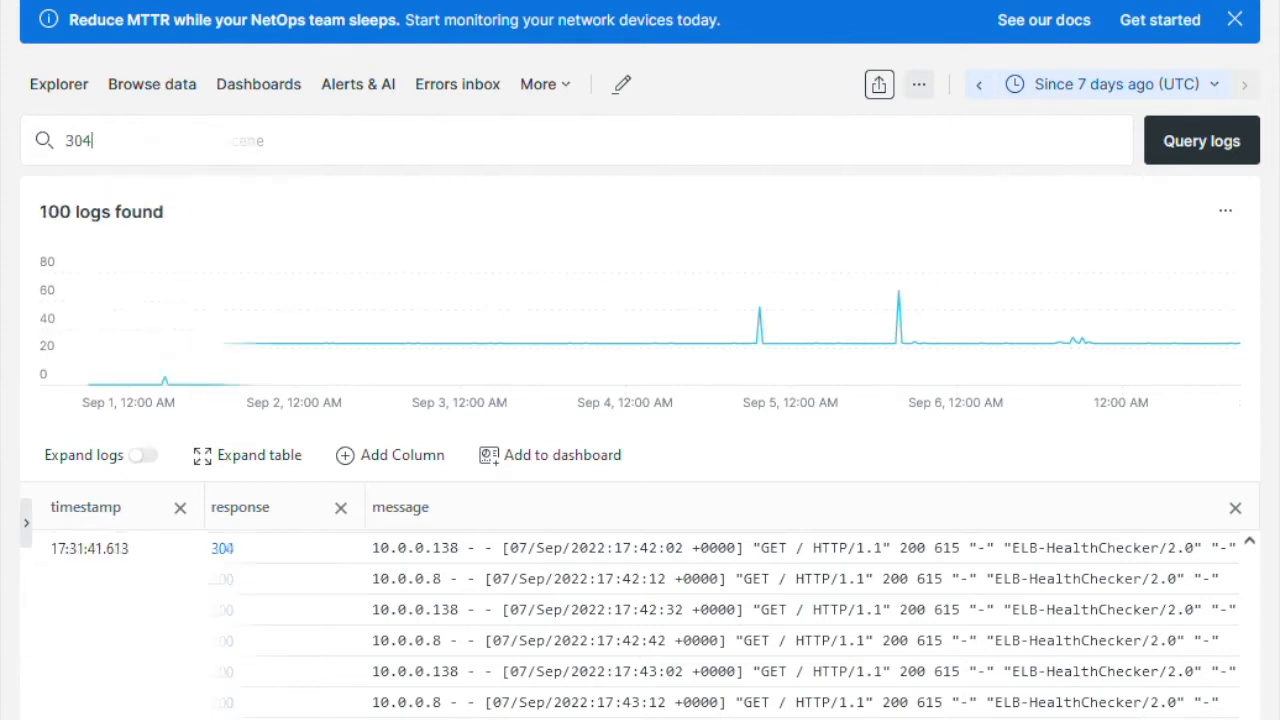
pyautogui.hotkey('ctrl', 'a')
pyautogui.write('200')
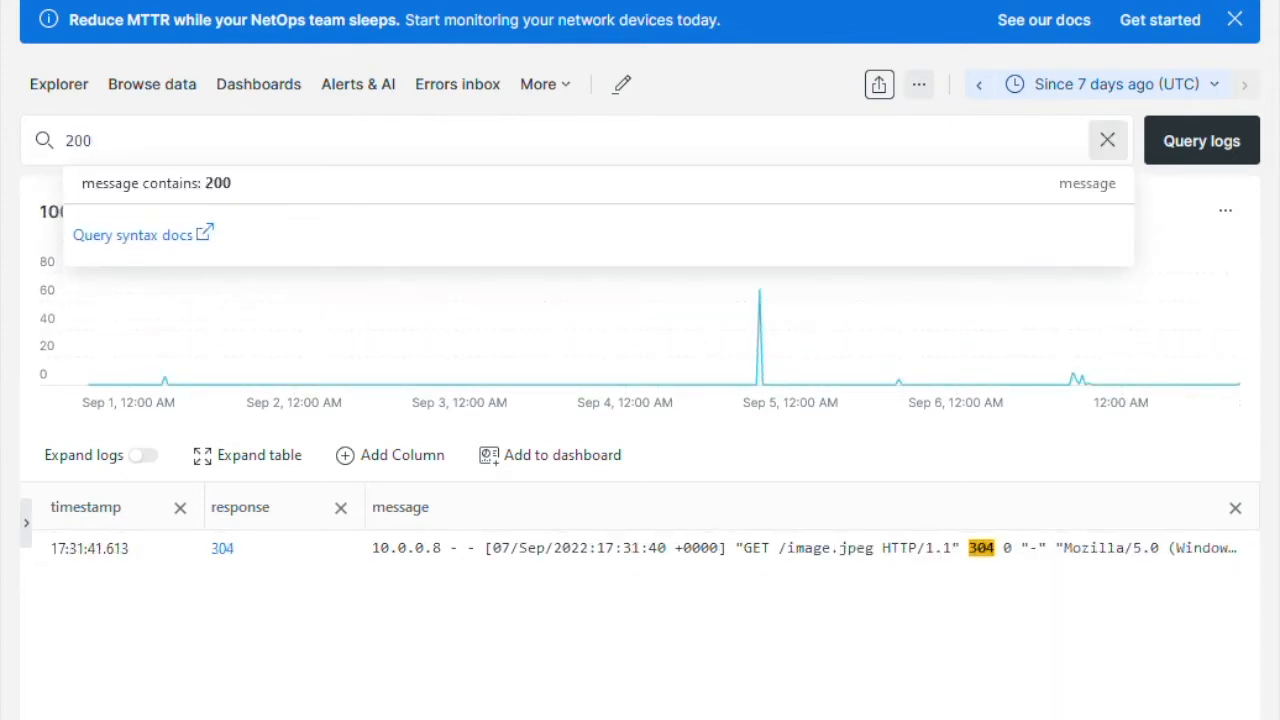
pyautogui.press('Return')
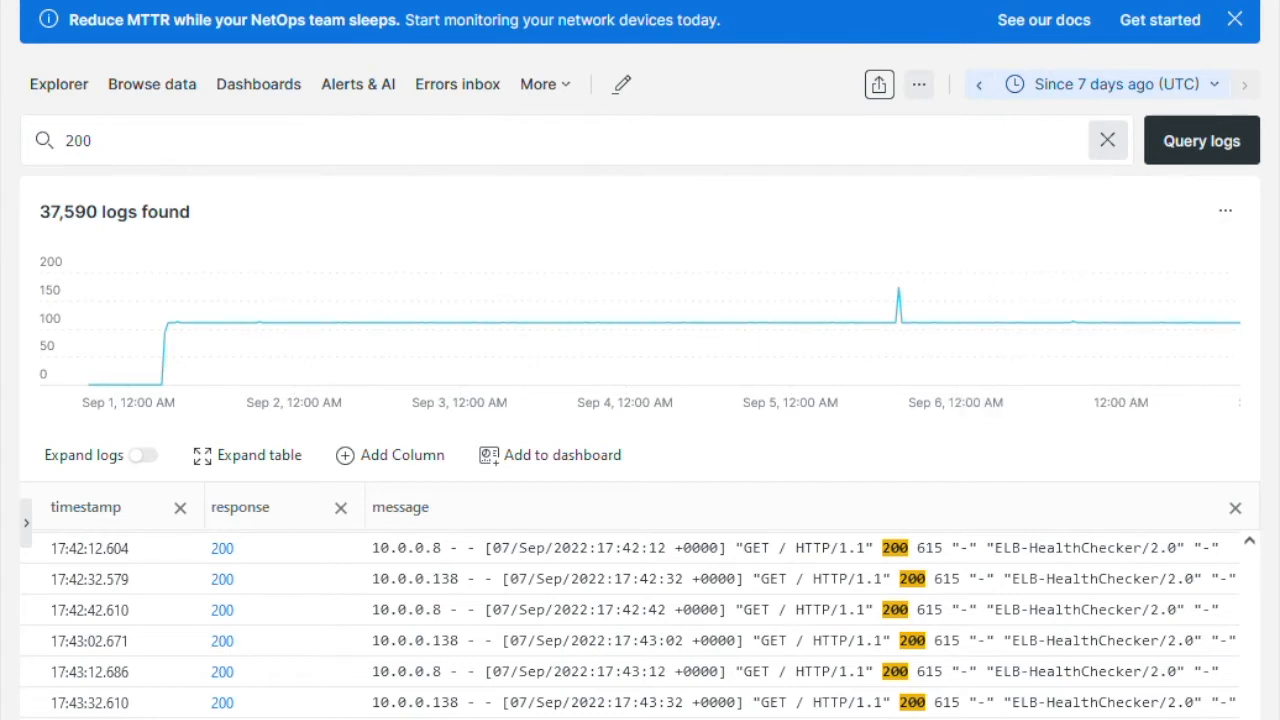
# - Replace the log query with 500 and run it
pyautogui.doubleClick(78, 141)
pyautogui.write('500')
pyautogui.press('Return')
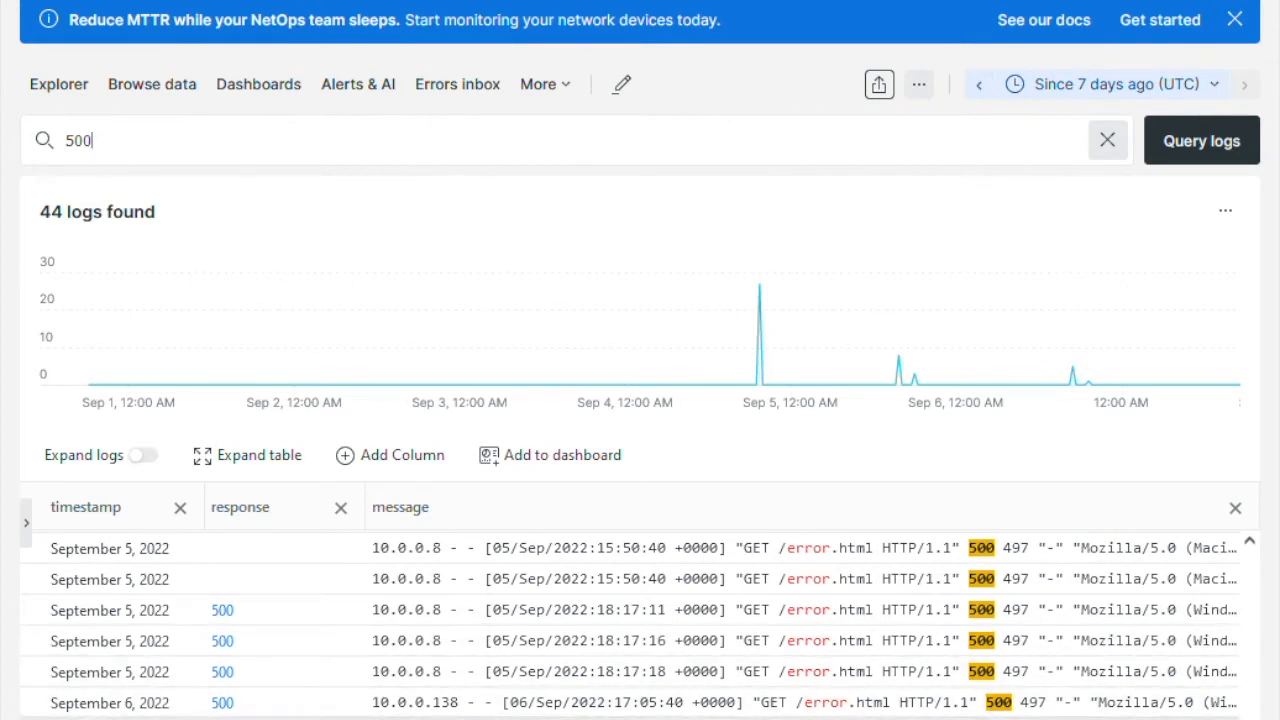
# - Limit the query to the response attribute by running "response":"500"
pyautogui.click(66, 141)
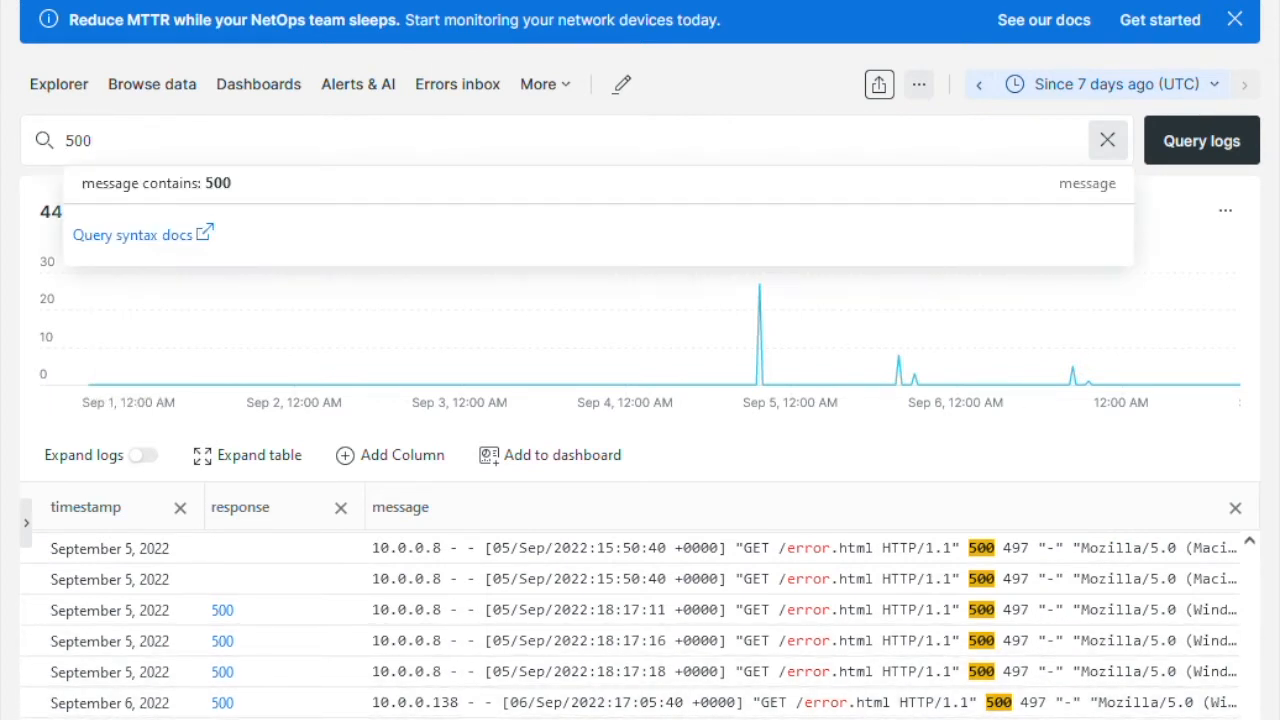
pyautogui.write('"response":"500')
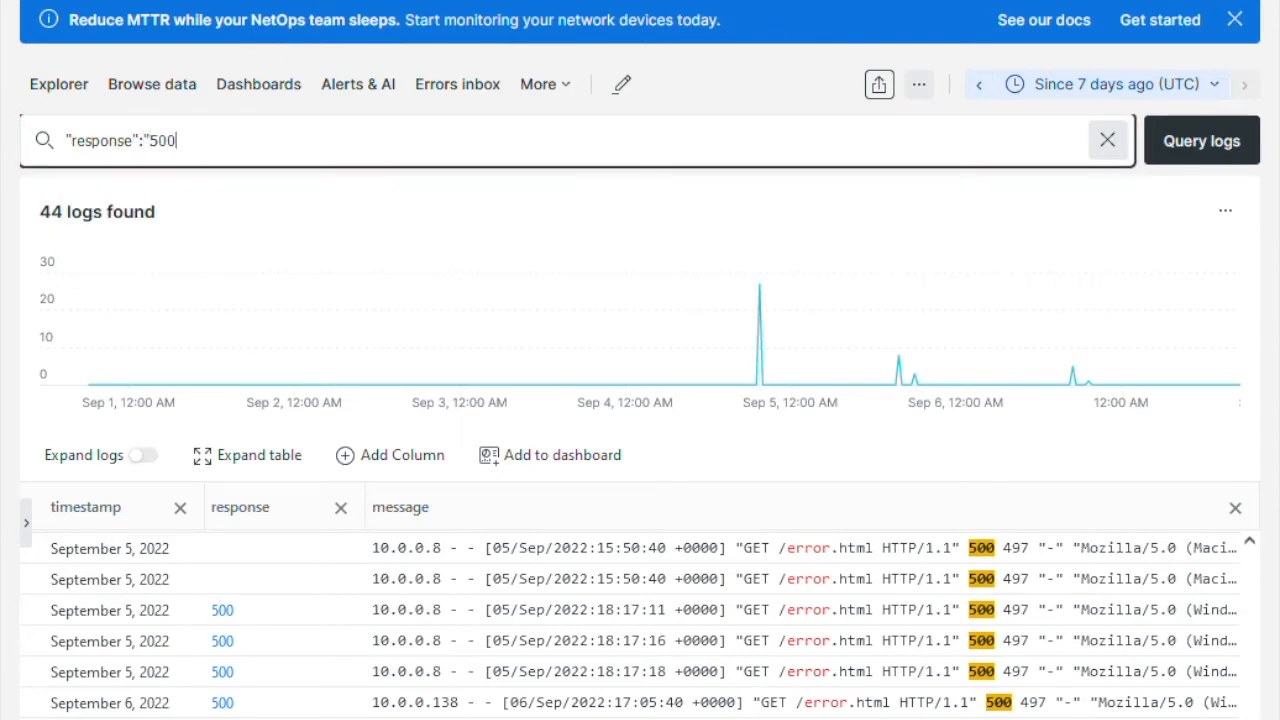
pyautogui.write('"')
pyautogui.press('Return')
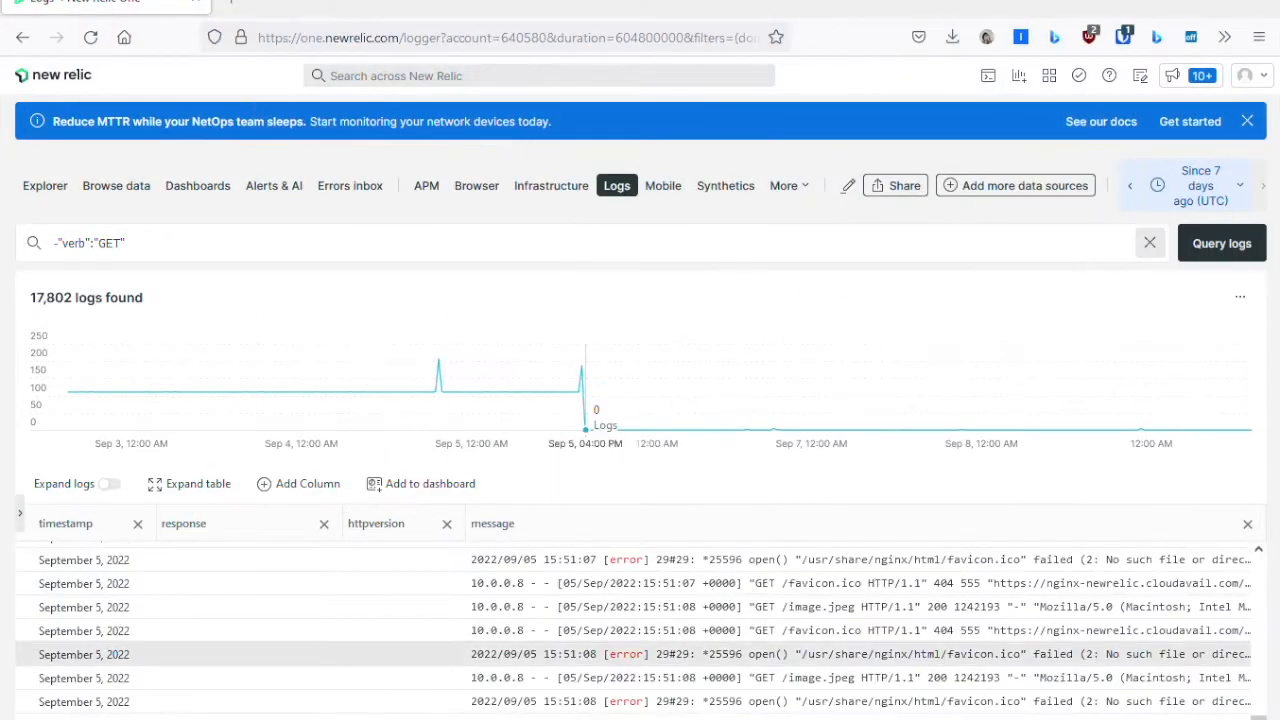
# - Open the 404 favicon.ico log entry from September 5, 15:50:44 and add its status value 404 to the query
pyautogui.scroll(10, 640, 654)
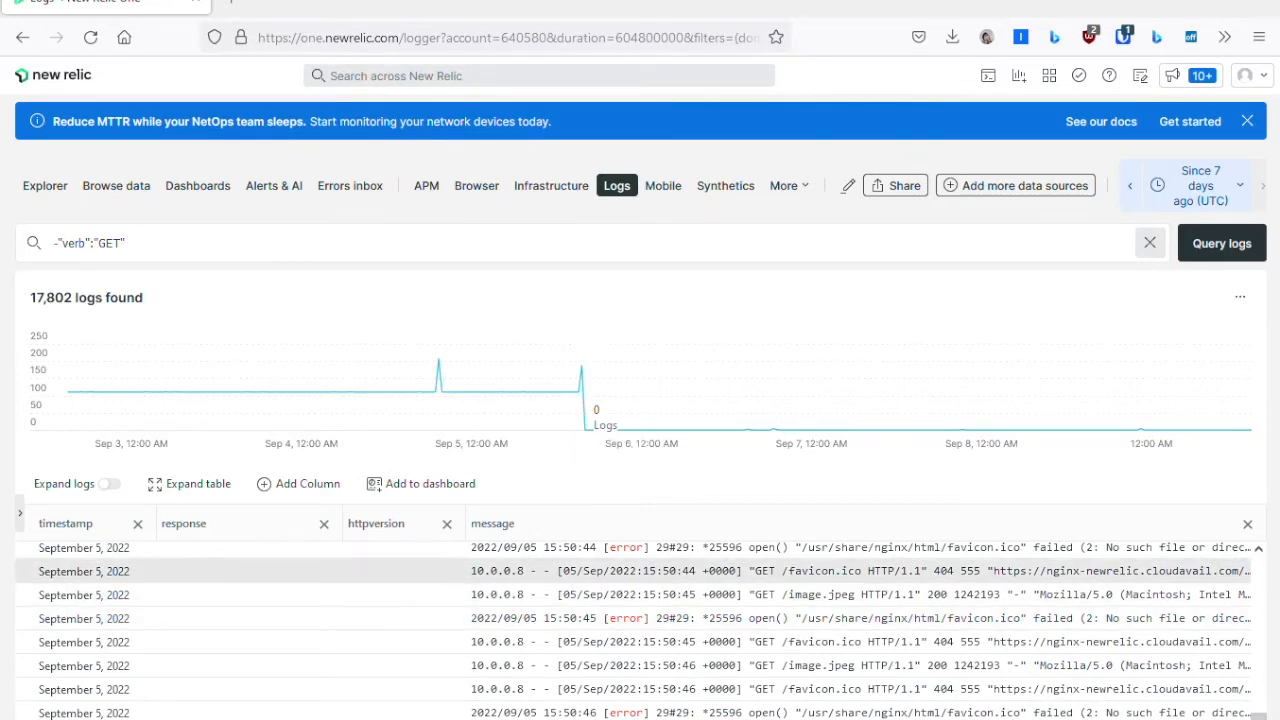
pyautogui.click(600, 571)
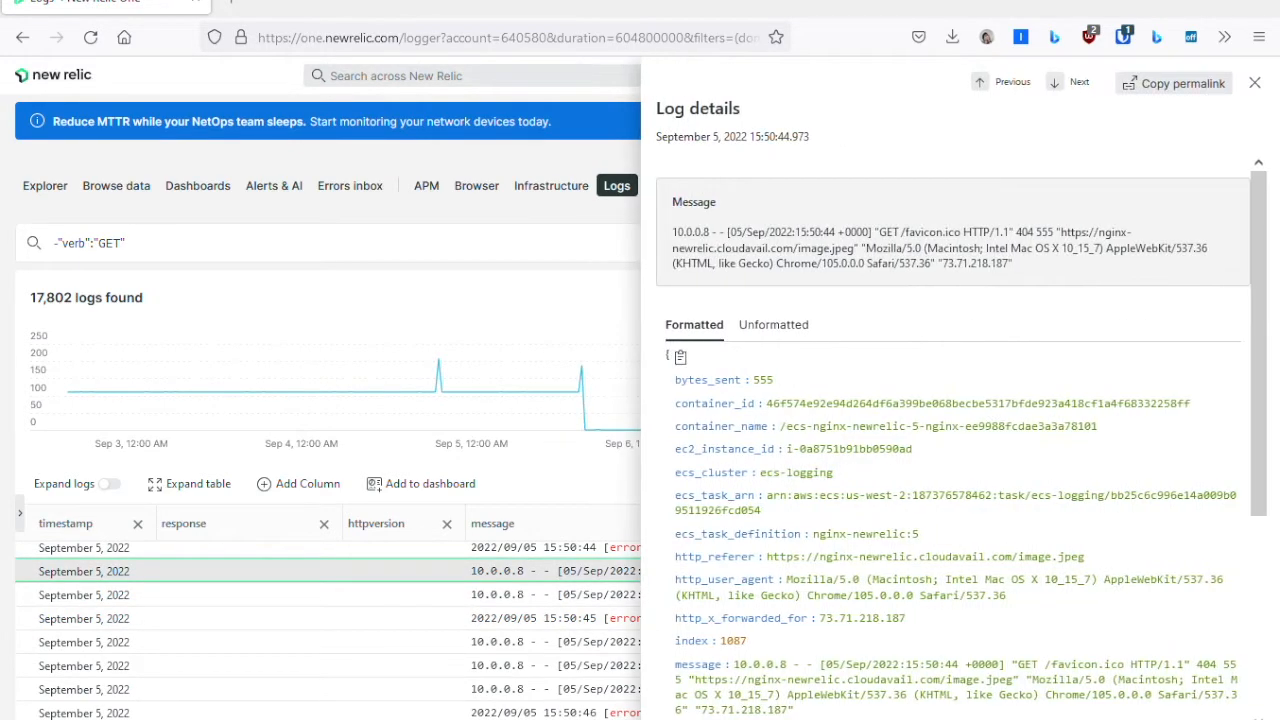
pyautogui.scroll(-5, 955, 430)
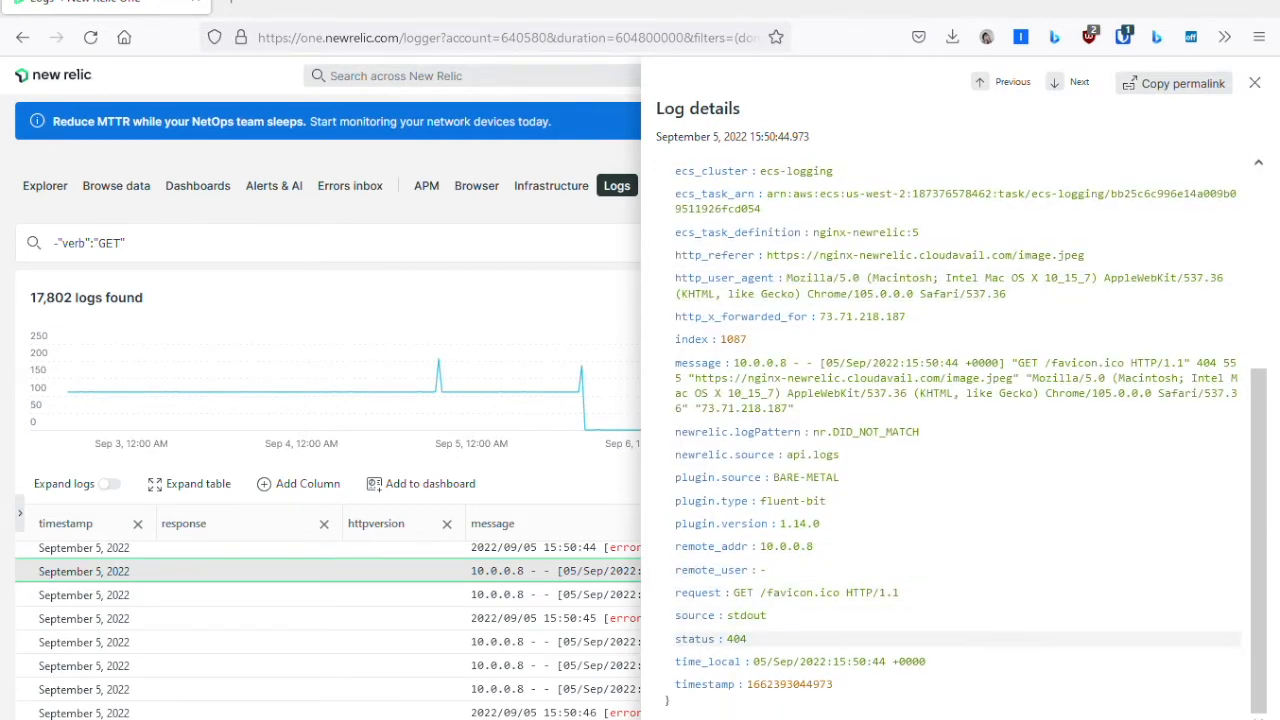
pyautogui.click(737, 639)
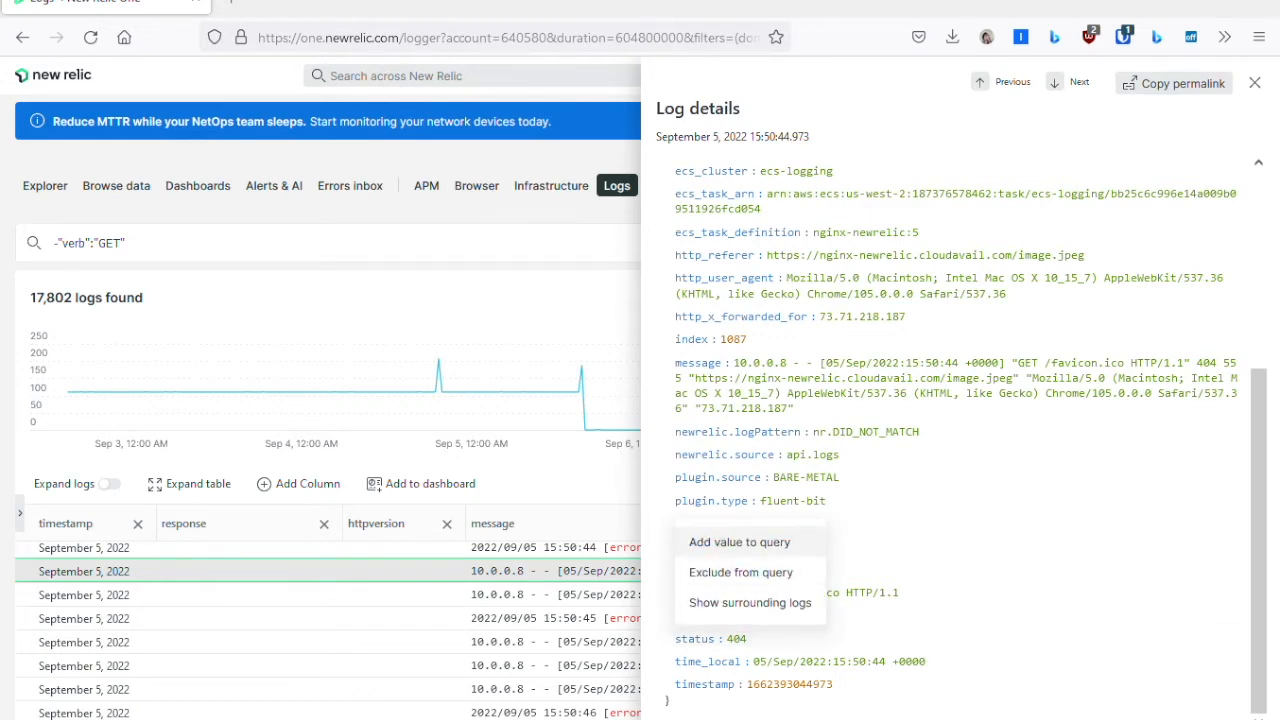
pyautogui.click(739, 542)
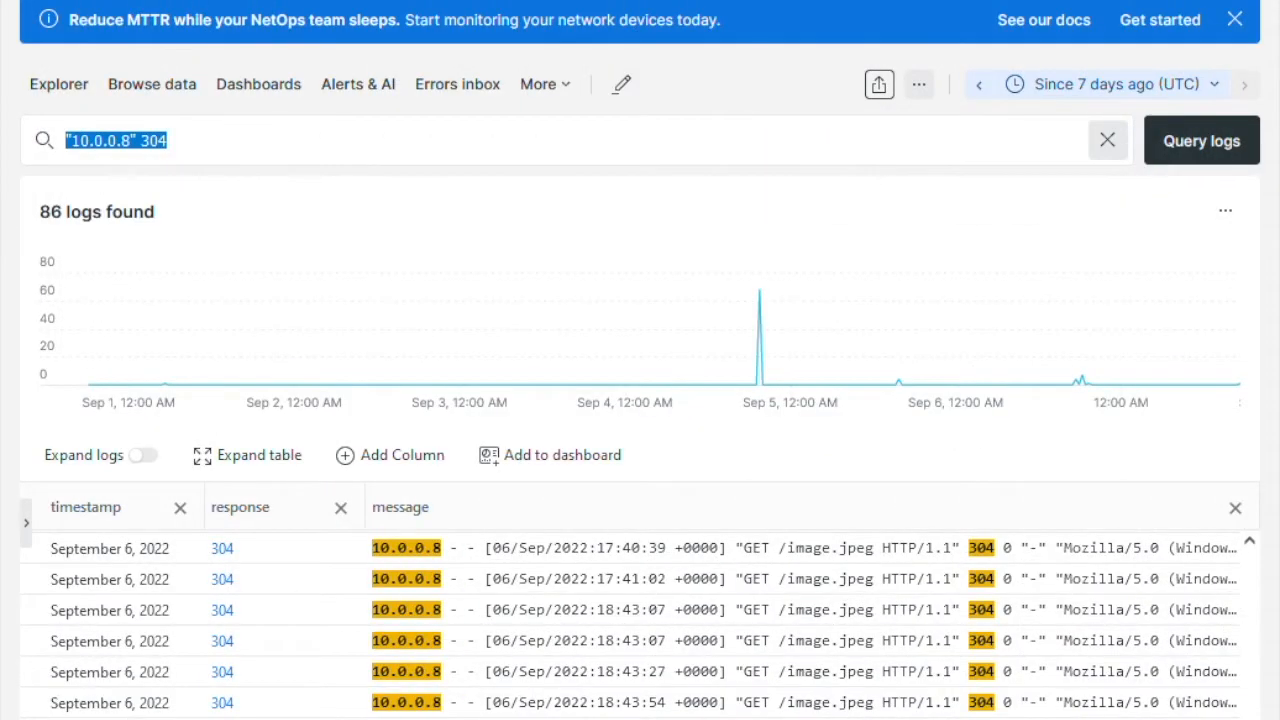
# - Replace the query with -image to exclude logs whose message contains image
pyautogui.press('BackSpace')
pyautogui.write('-ima')
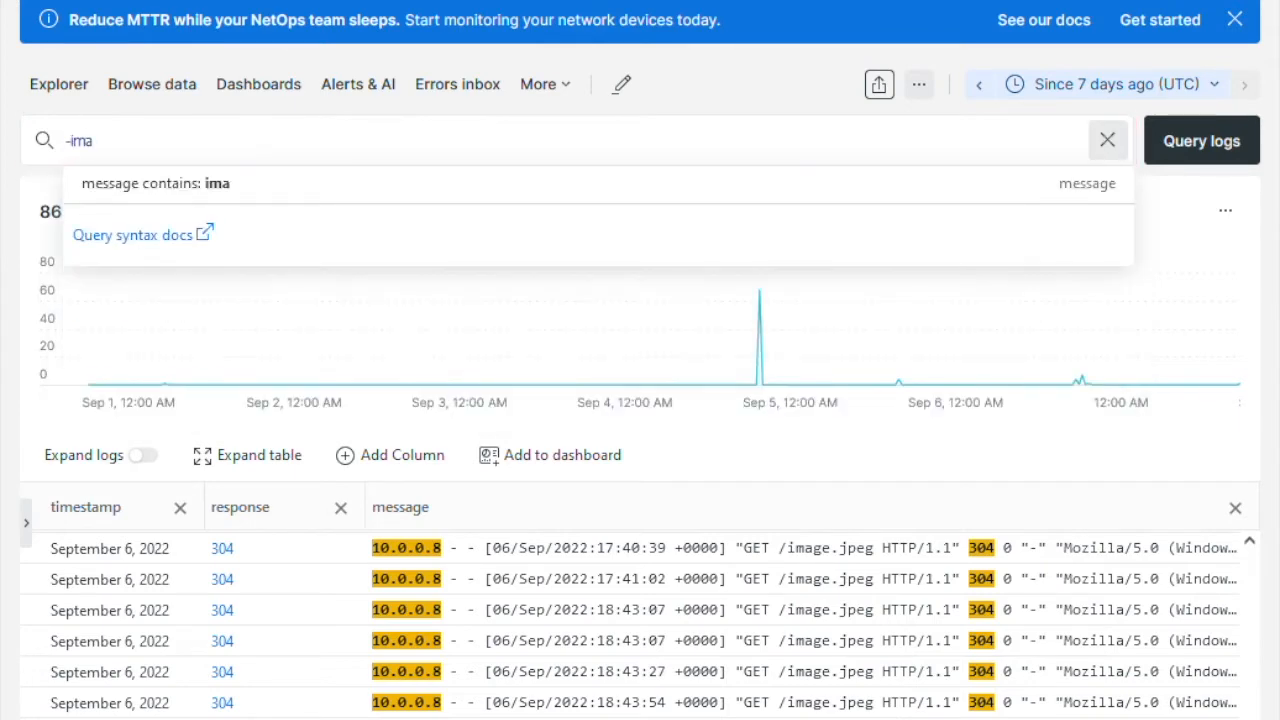
pyautogui.write('ge')
pyautogui.press('Return')
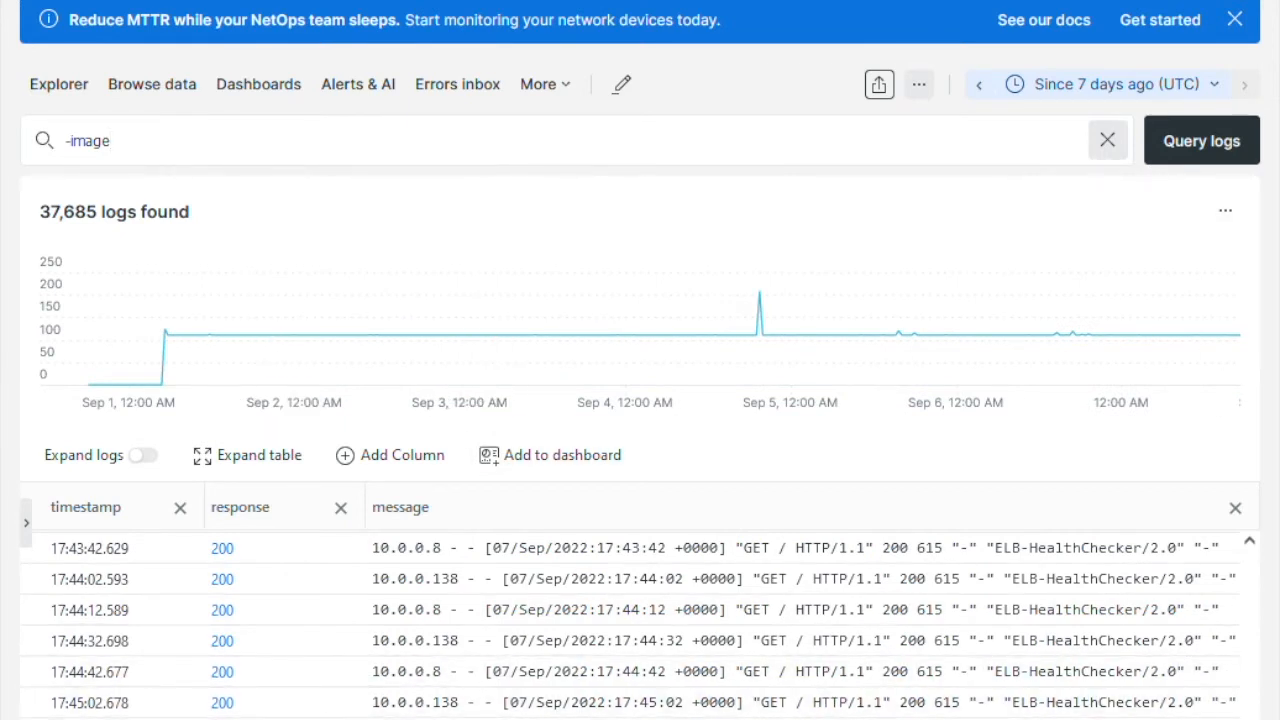
# - Change the exclusion query to -304, browse the matching logs and clear the query
pyautogui.doubleClick(90, 141)
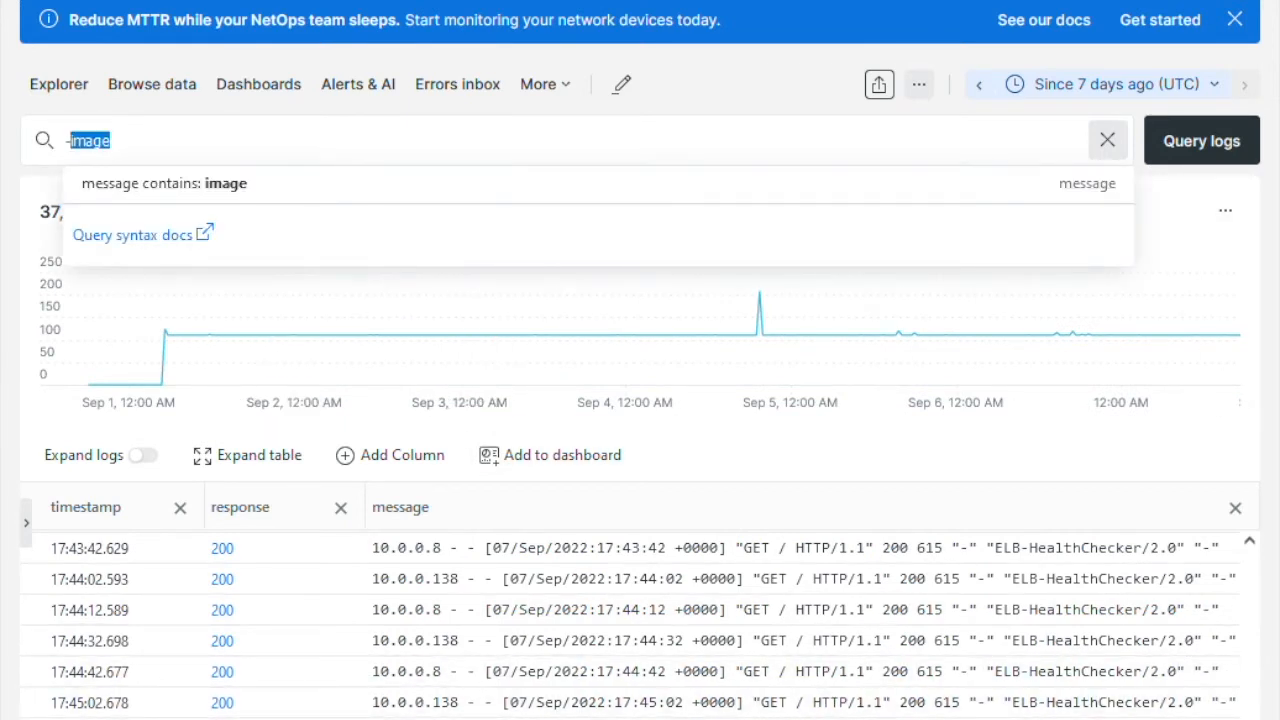
pyautogui.write('304')
pyautogui.press('Return')
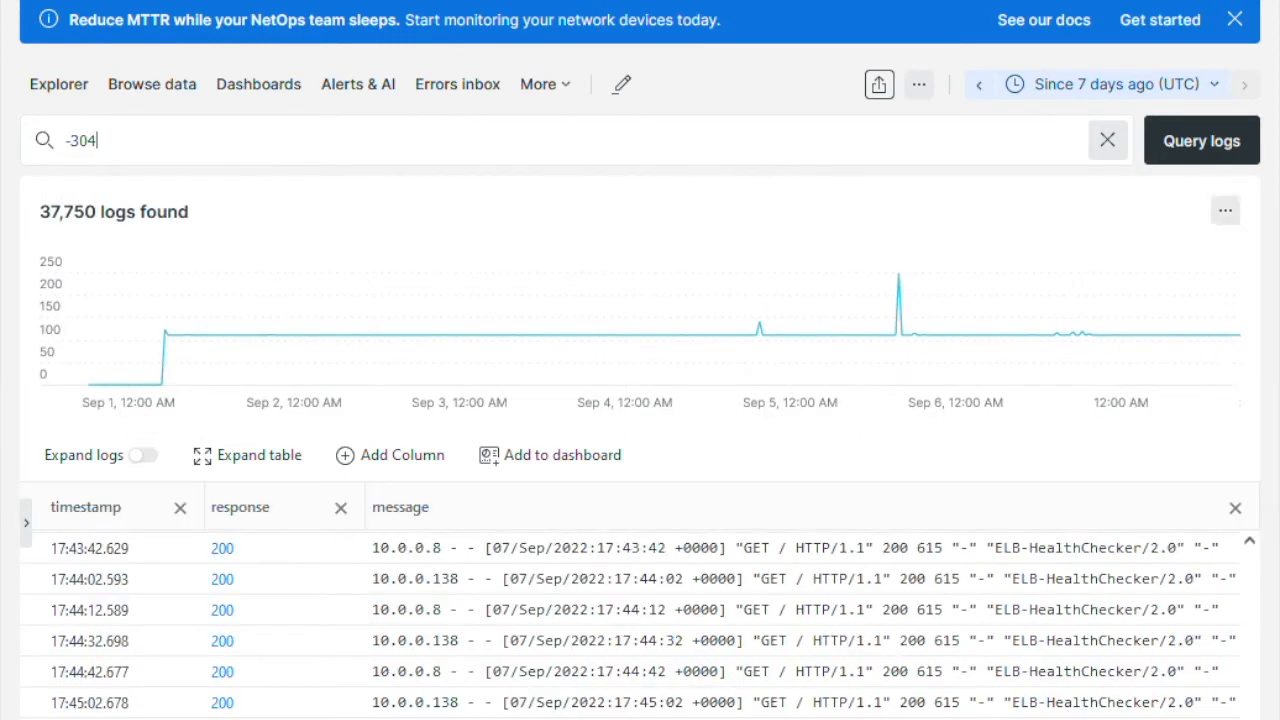
pyautogui.scroll(3, 640, 610)
pyautogui.scroll(-2, 640, 625)
pyautogui.moveTo(1249, 719)
pyautogui.mouseDown()
pyautogui.moveTo(1249, 562)
pyautogui.moveTo(1249, 719)
pyautogui.mouseUp()
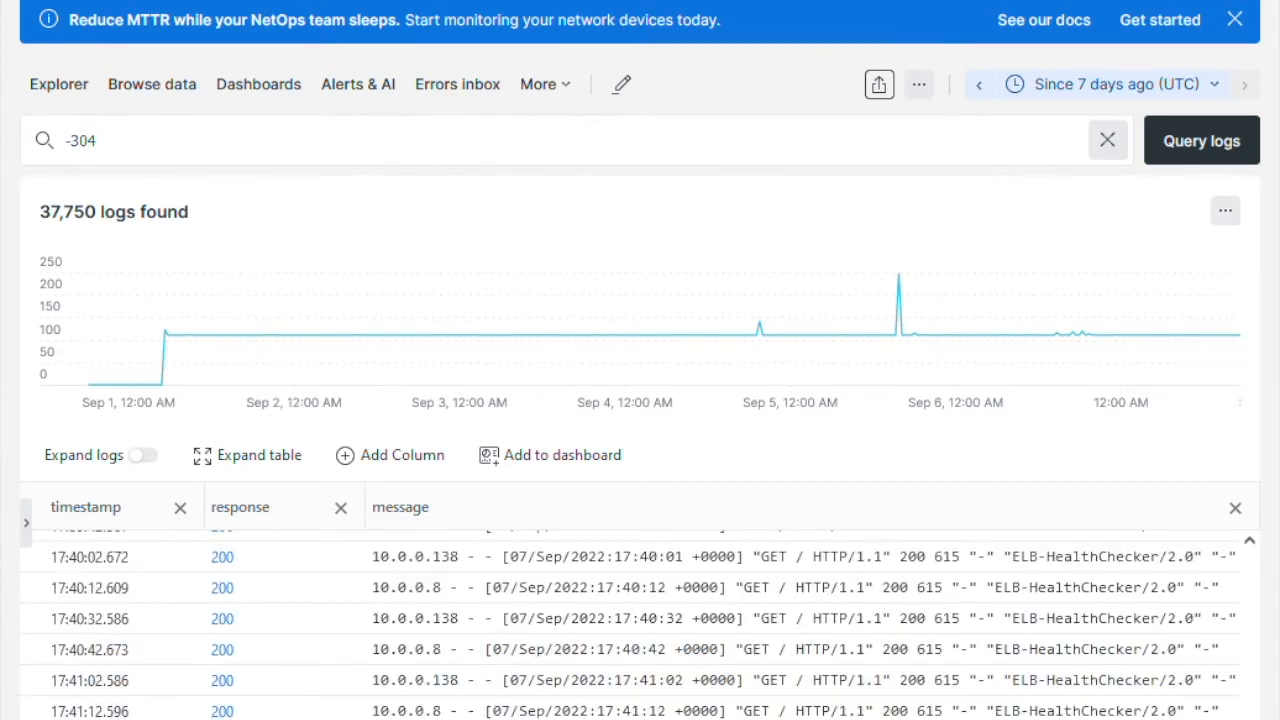
pyautogui.tripleClick(82, 141)
pyautogui.press('BackSpace')
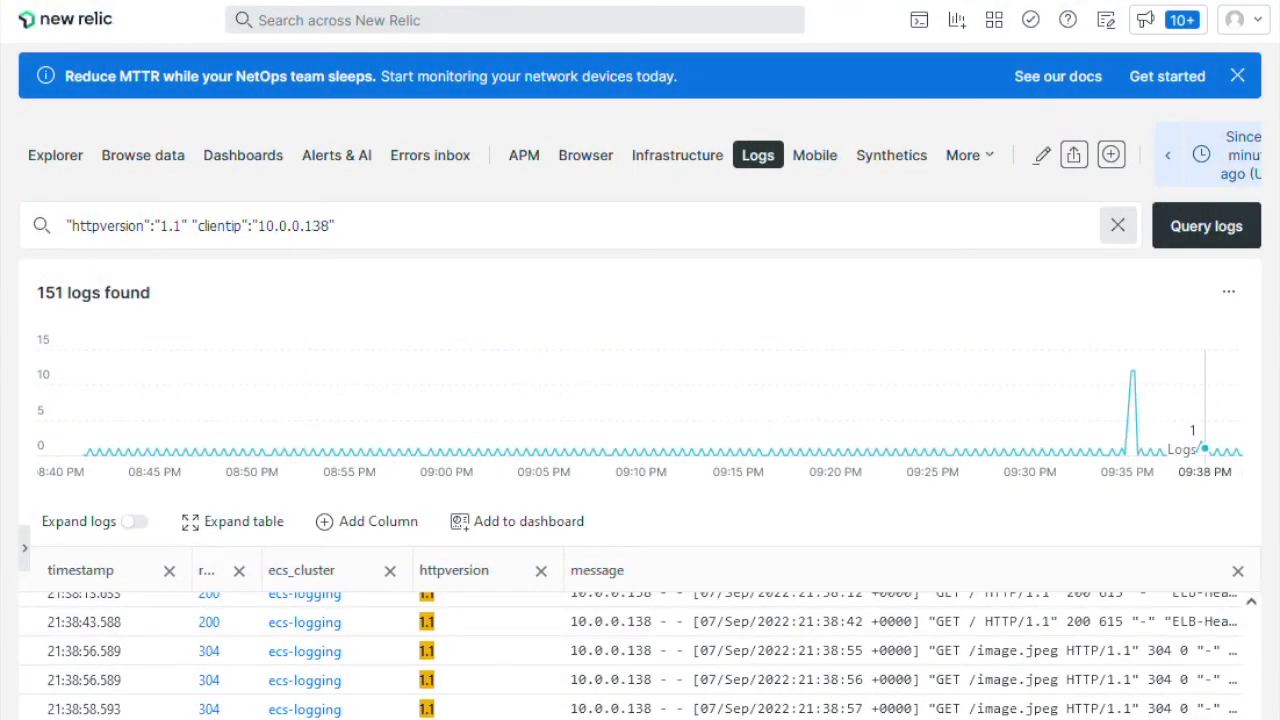
# - Rerun the httpversion and clientip query, and add the request value /image.jpeg from the 21:38:58.593 log entry to it
pyautogui.click(1206, 226)
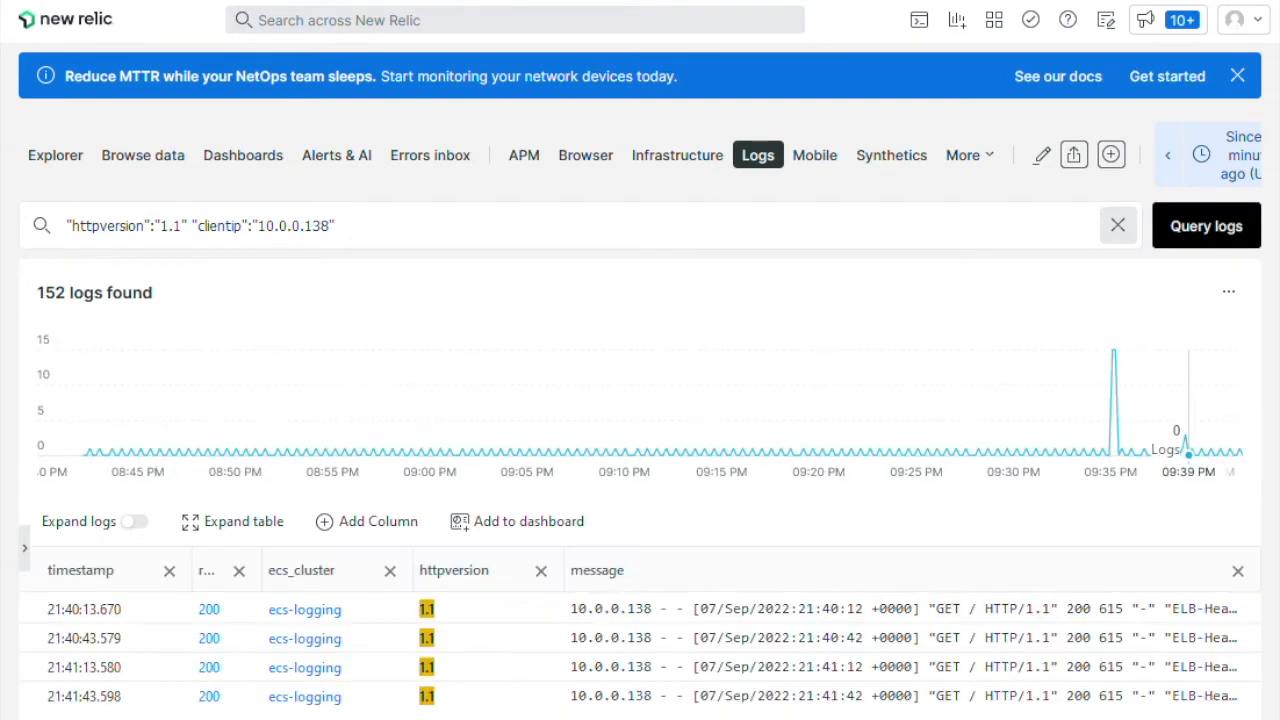
pyautogui.scroll(2, 208, 640)
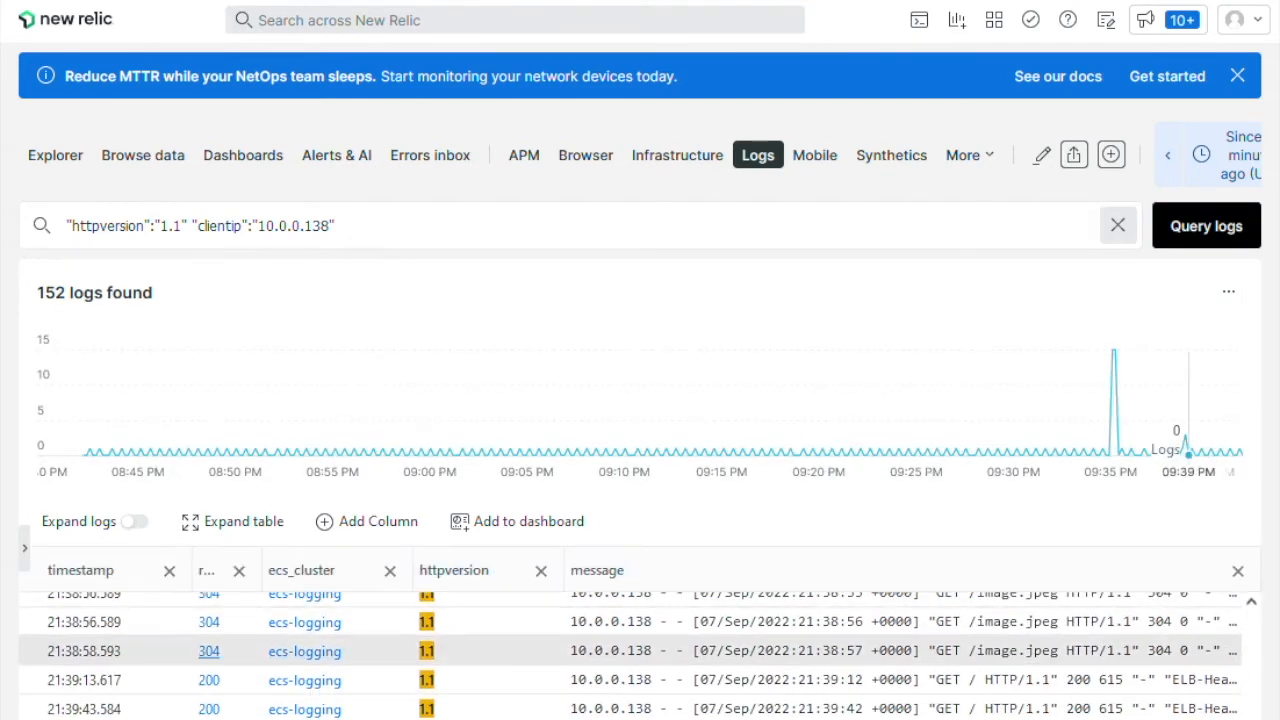
pyautogui.click(640, 651)
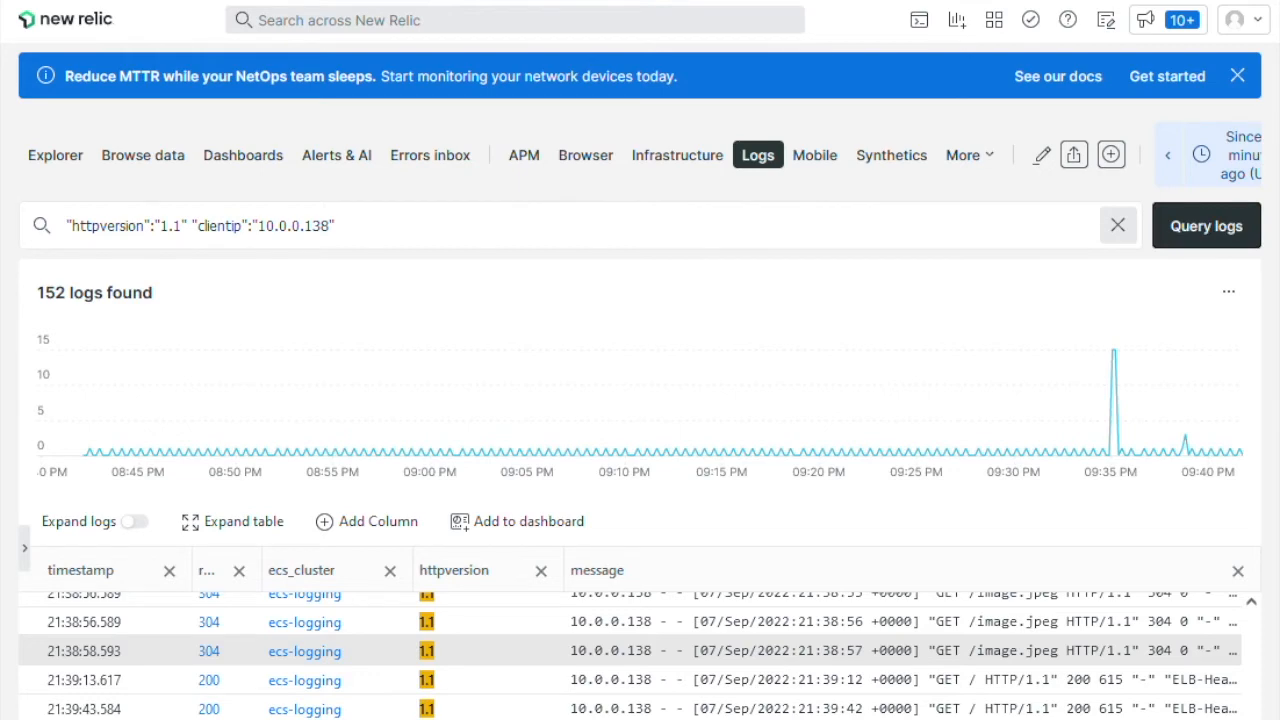
pyautogui.scroll(-3, 950, 420)
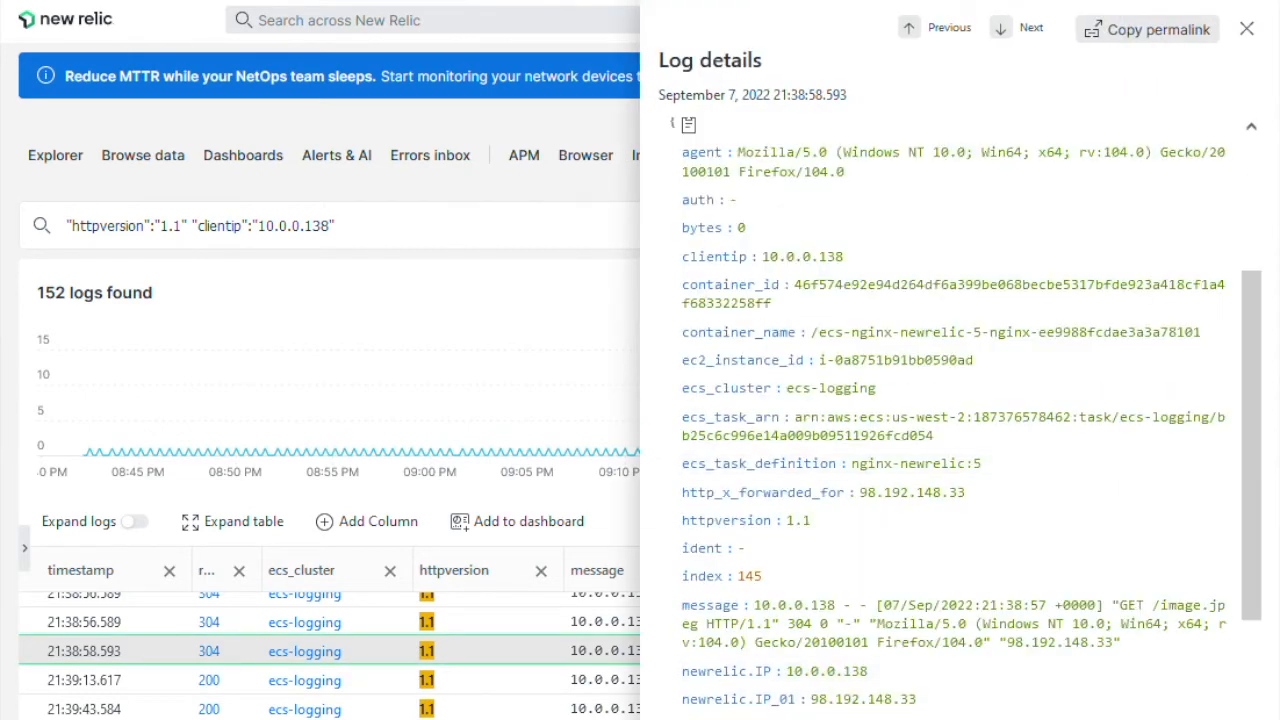
pyautogui.scroll(-5, 950, 420)
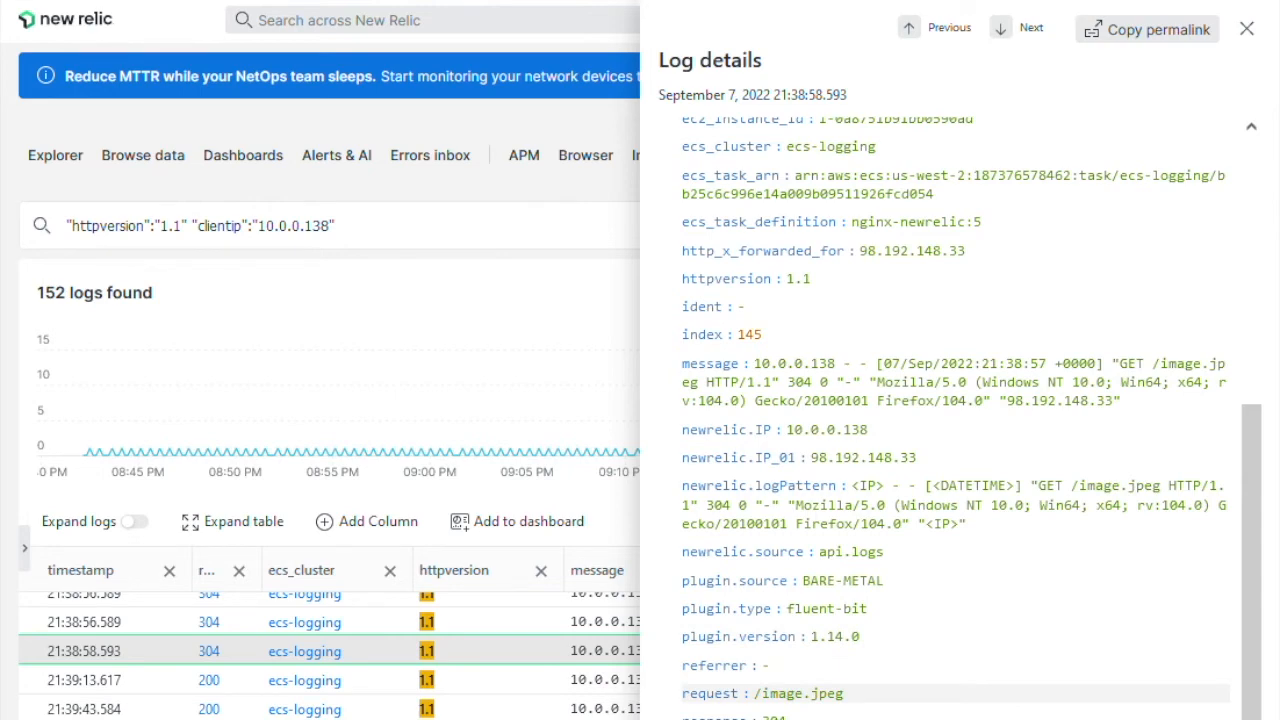
pyautogui.click(780, 693)
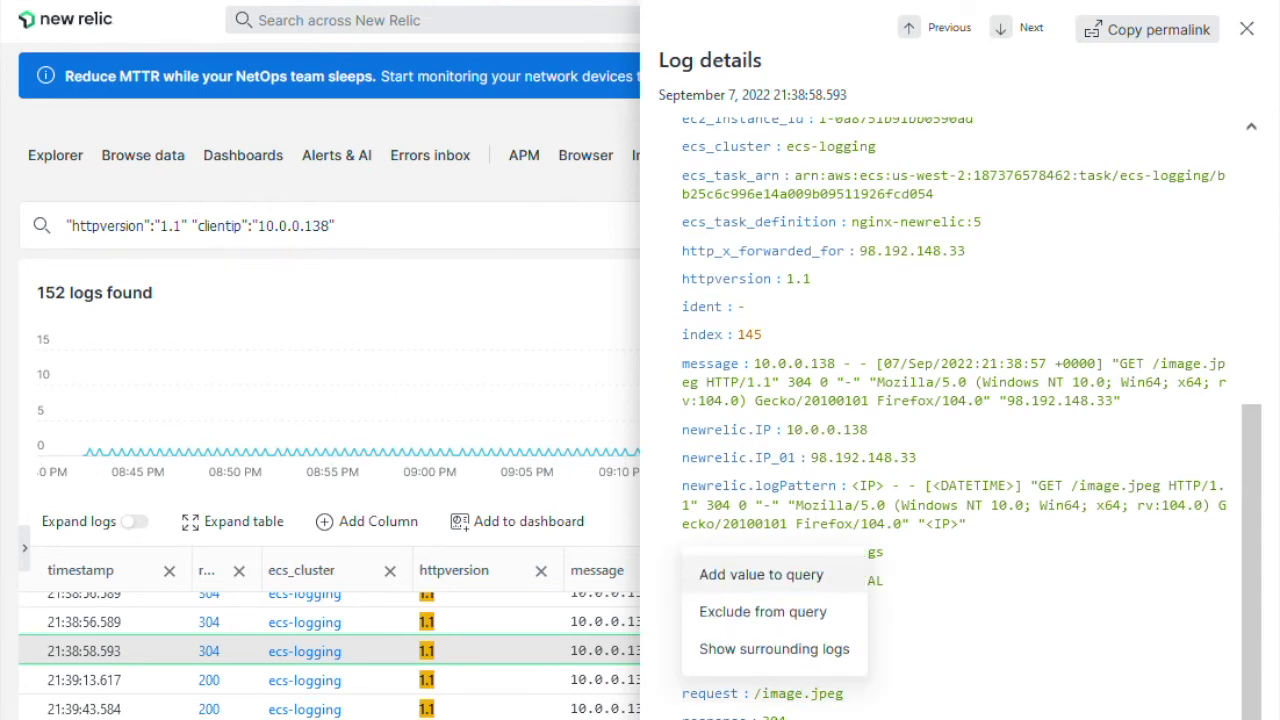
pyautogui.click(761, 574)
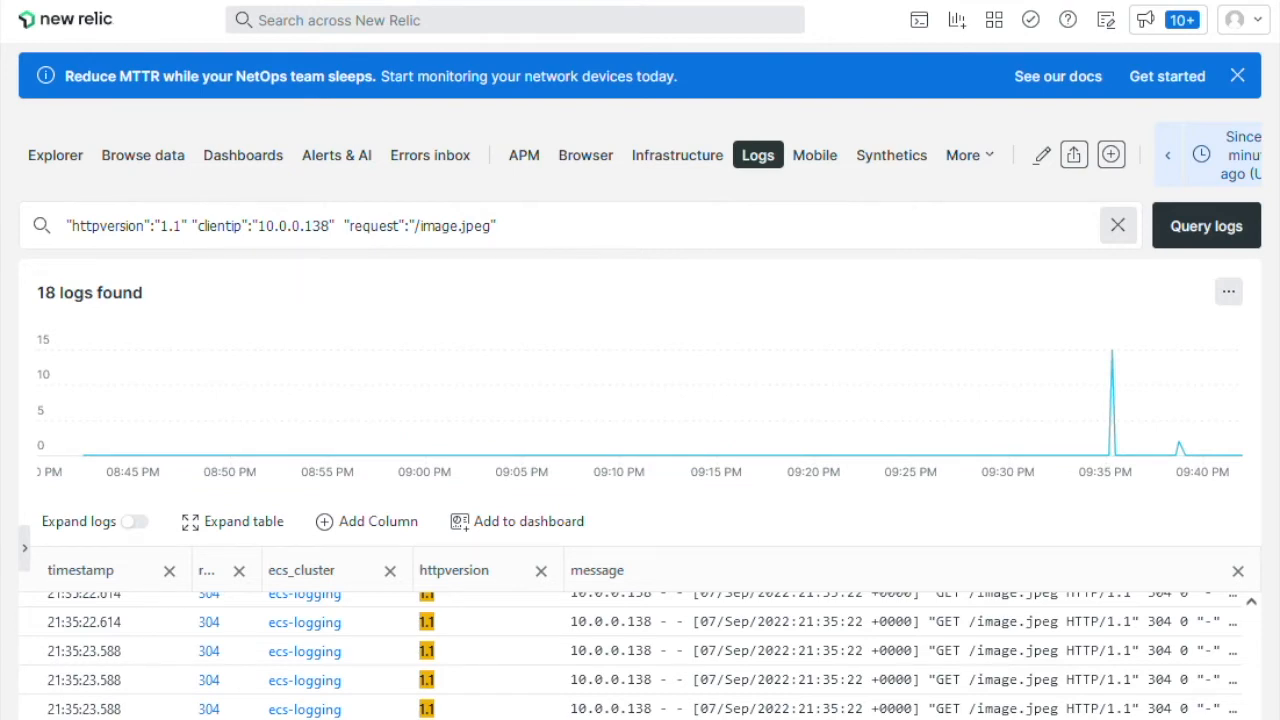
# - Query the logs for entries matching "http_x_forwarded_for":"-"
pyautogui.rightClick(305, 224)
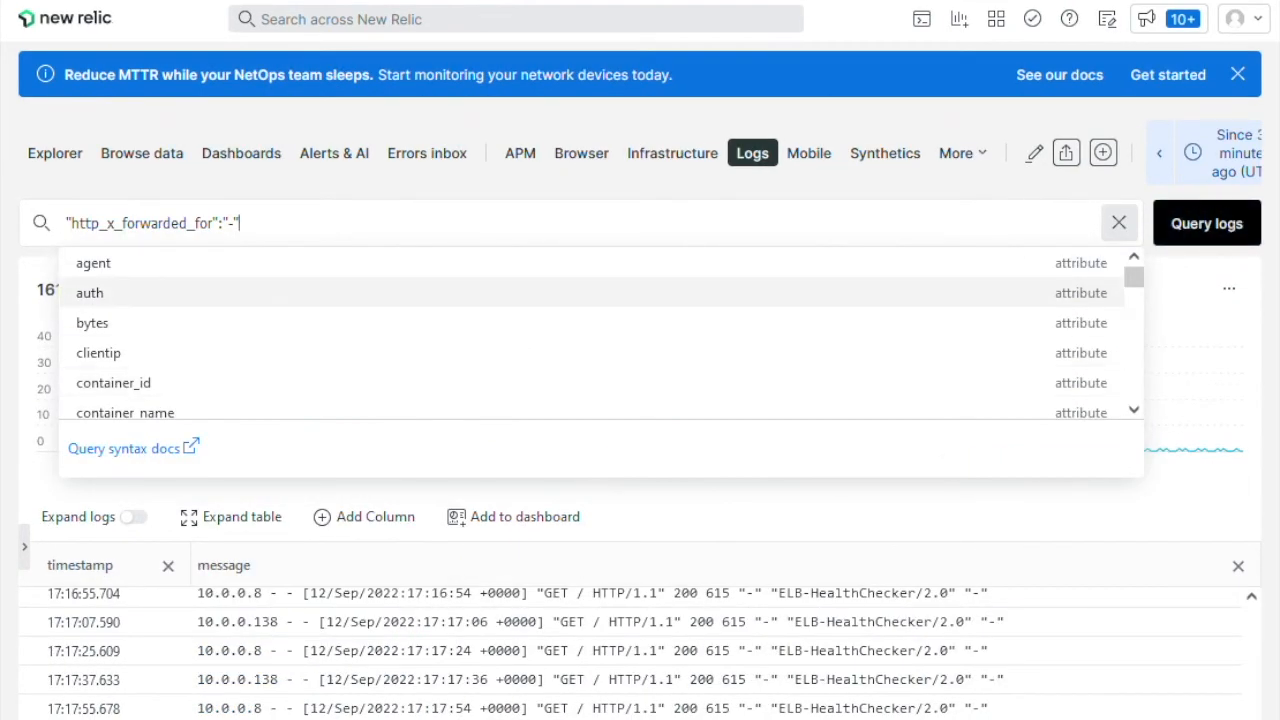
pyautogui.press('Return')
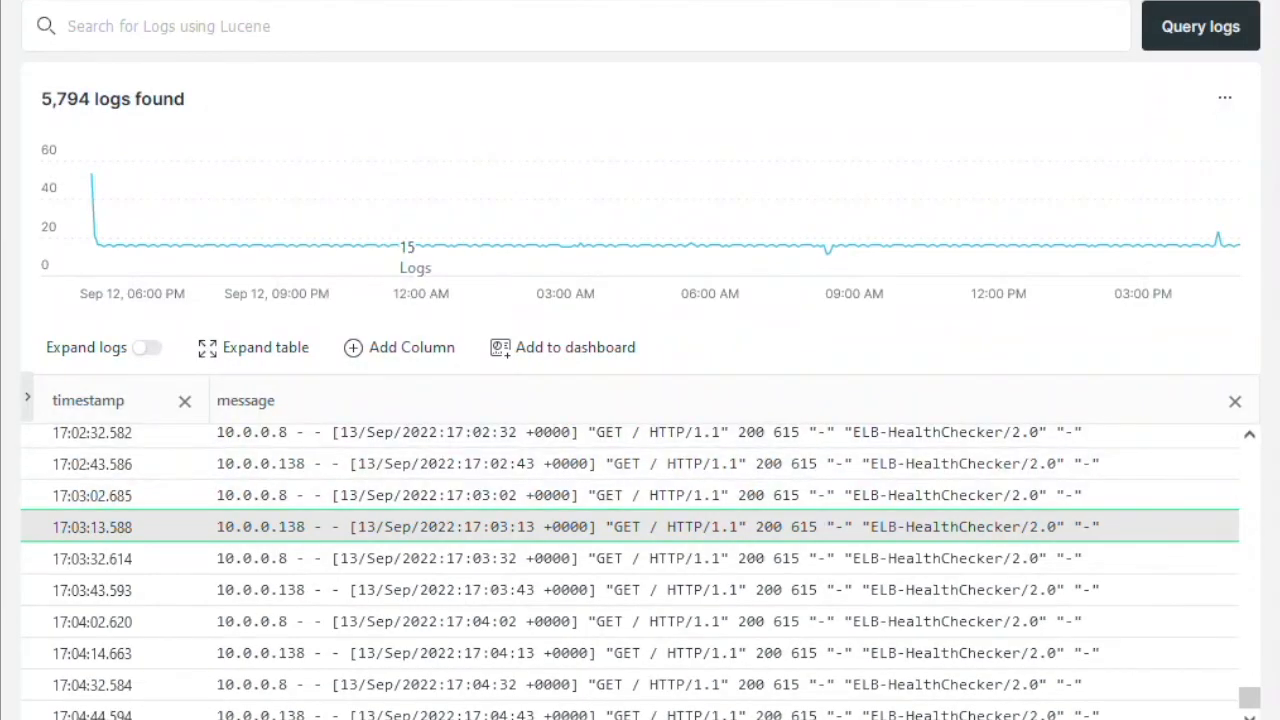
pyautogui.click(657, 527)
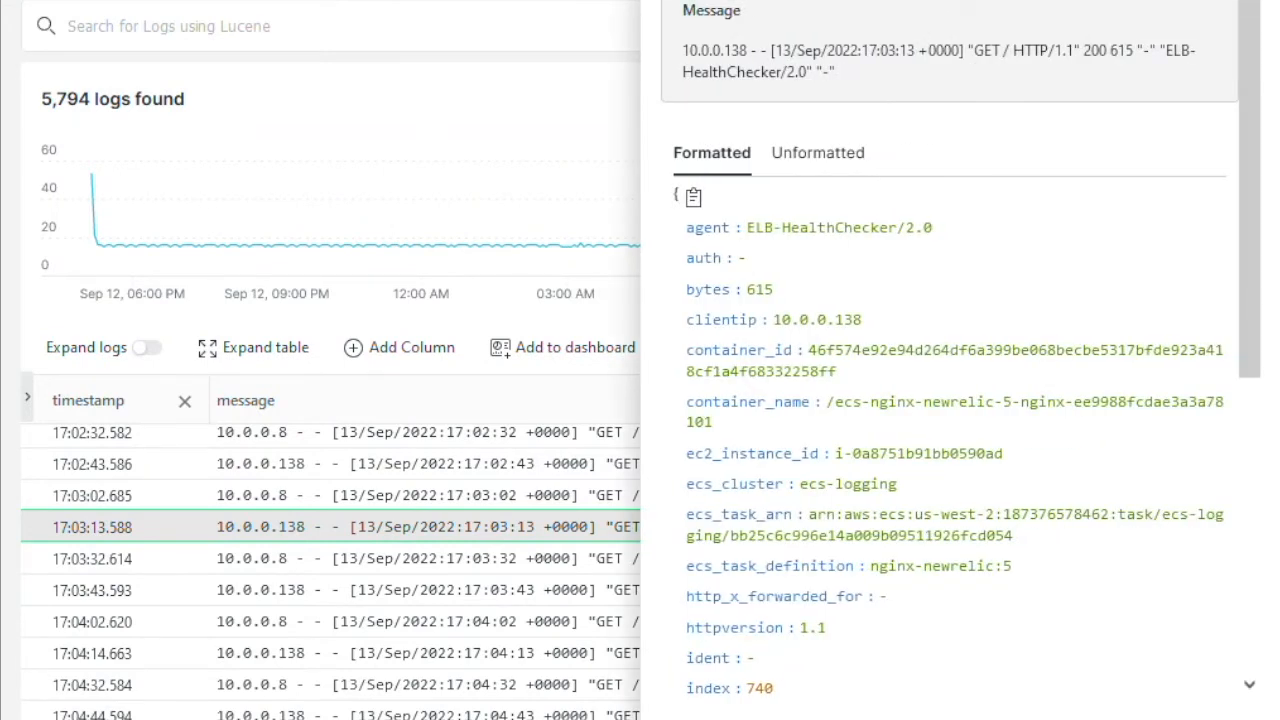
pyautogui.moveTo(686, 596); pyautogui.dragTo(888, 596)
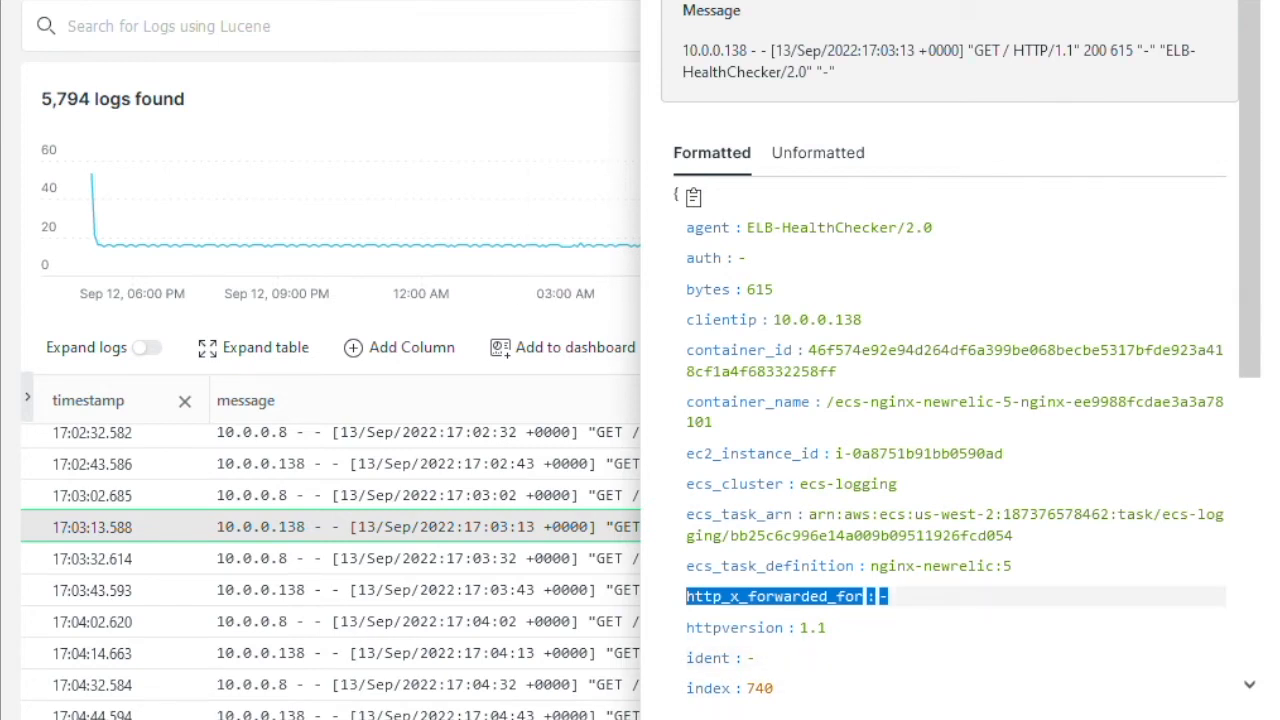
pyautogui.click(350, 27)
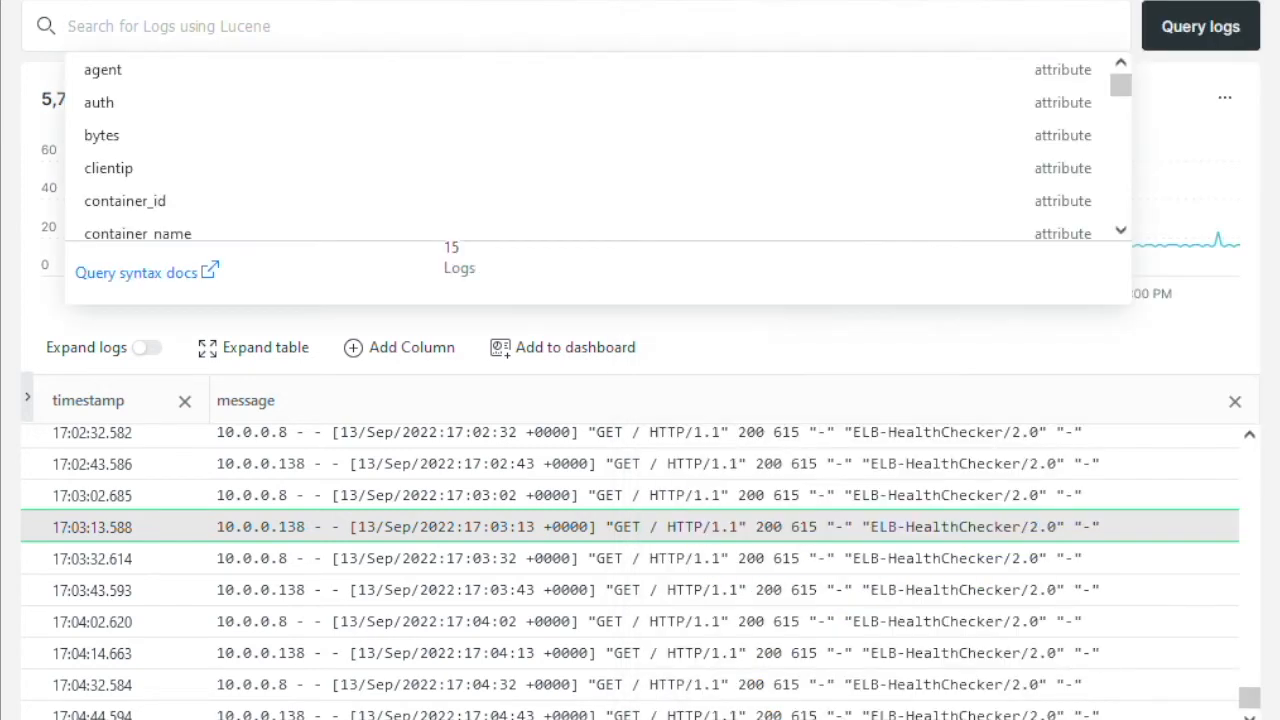
pyautogui.write('"73.71.218.187"')
pyautogui.hotkey('ctrl', 'a')
pyautogui.hotkey('ctrl', 'c')
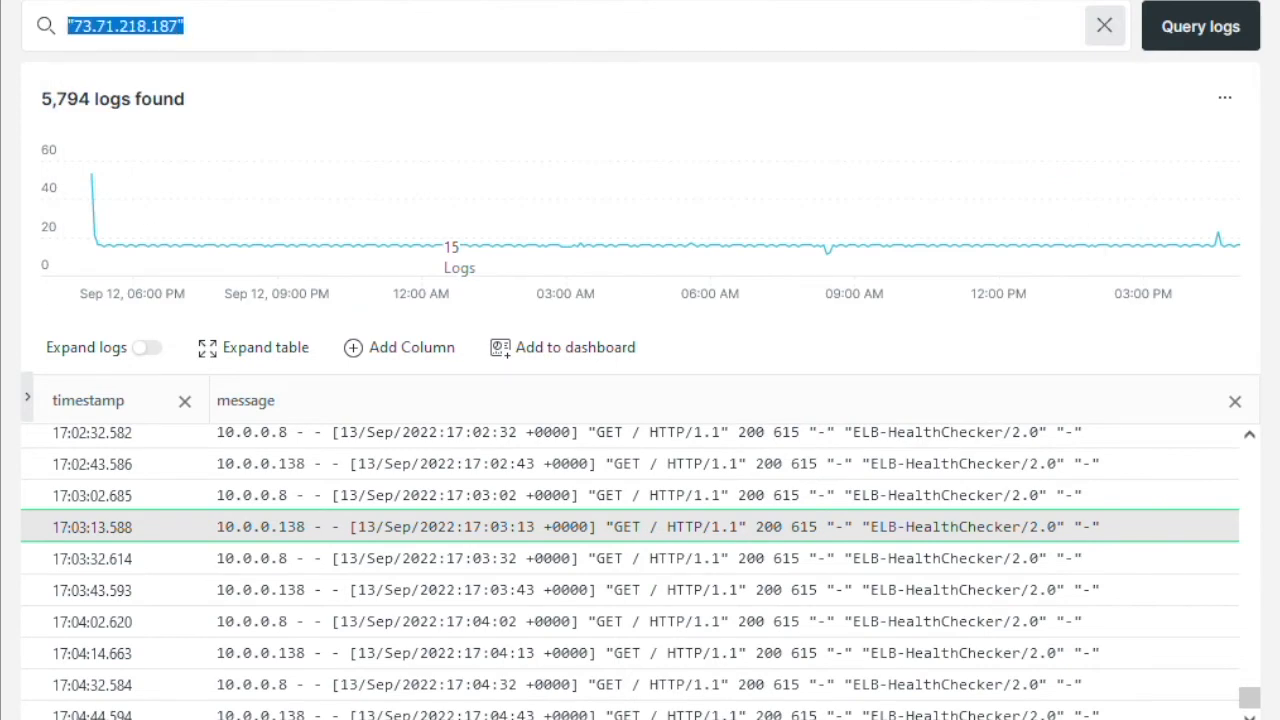
pyautogui.press('BackSpace')
# - Add the http_x_forwarded_for value from the 17:03:13.588 log entry's details to the query
pyautogui.click(560, 527)
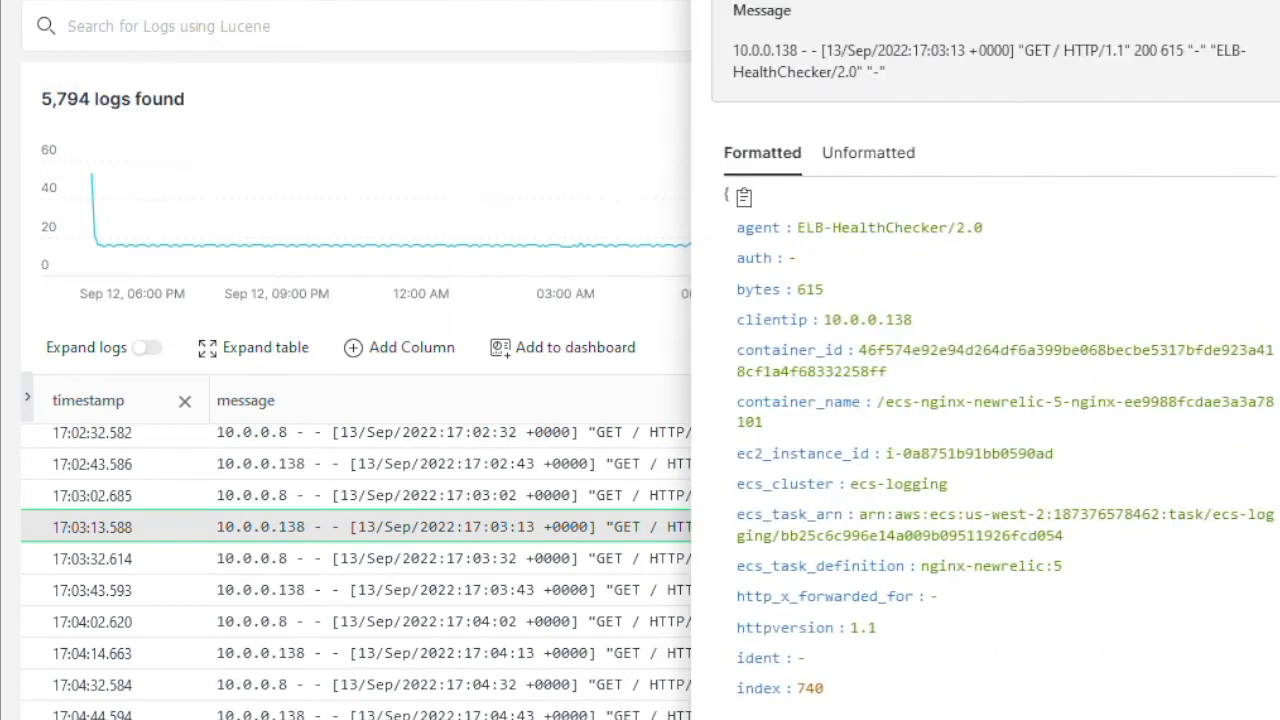
pyautogui.click(790, 597)
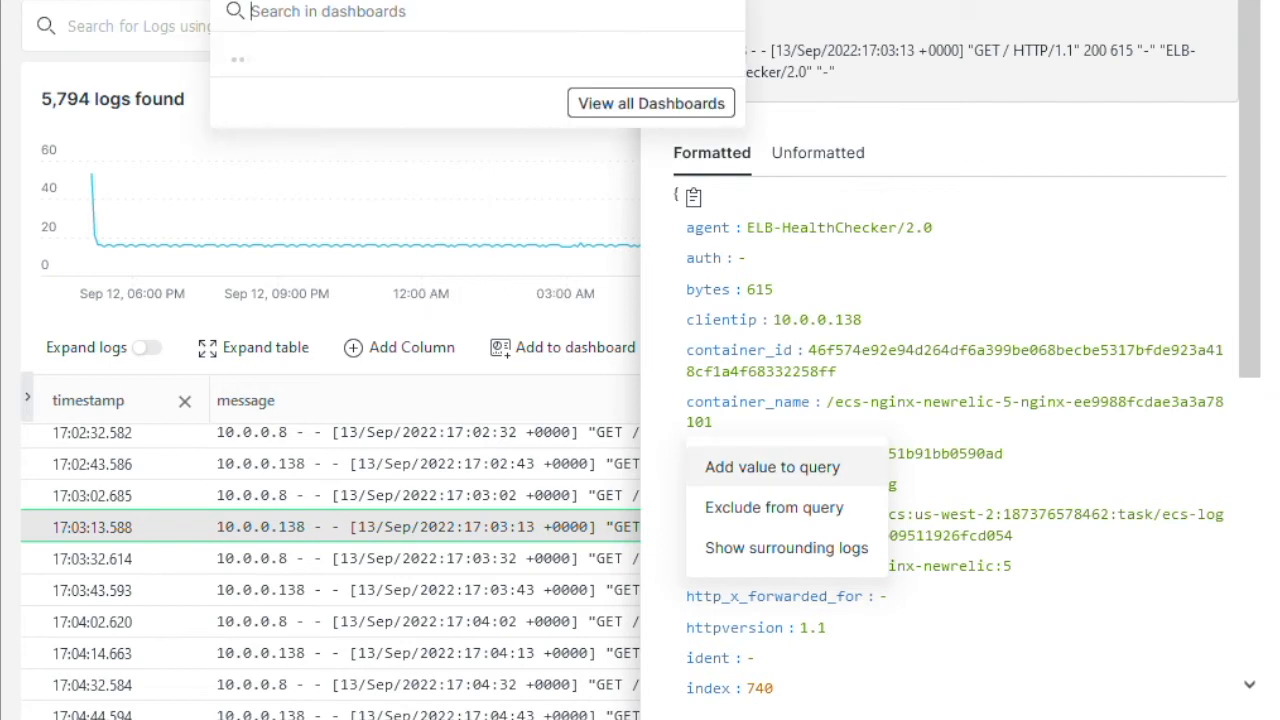
pyautogui.click(772, 467)
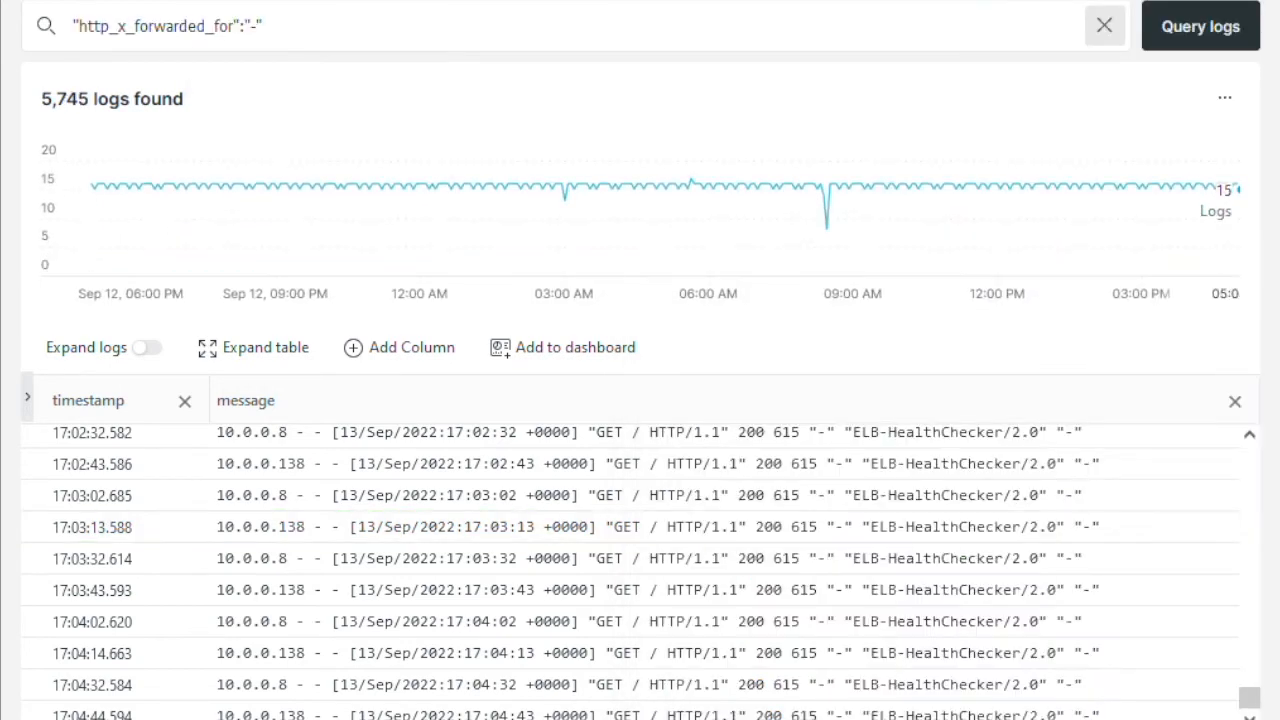
# - Query http_x_forwarded_for for the copied value "73.71.218.187" and inspect that attribute in the first 16:34:12.593 log entry
pyautogui.moveTo(263, 27); pyautogui.dragTo(244, 27)
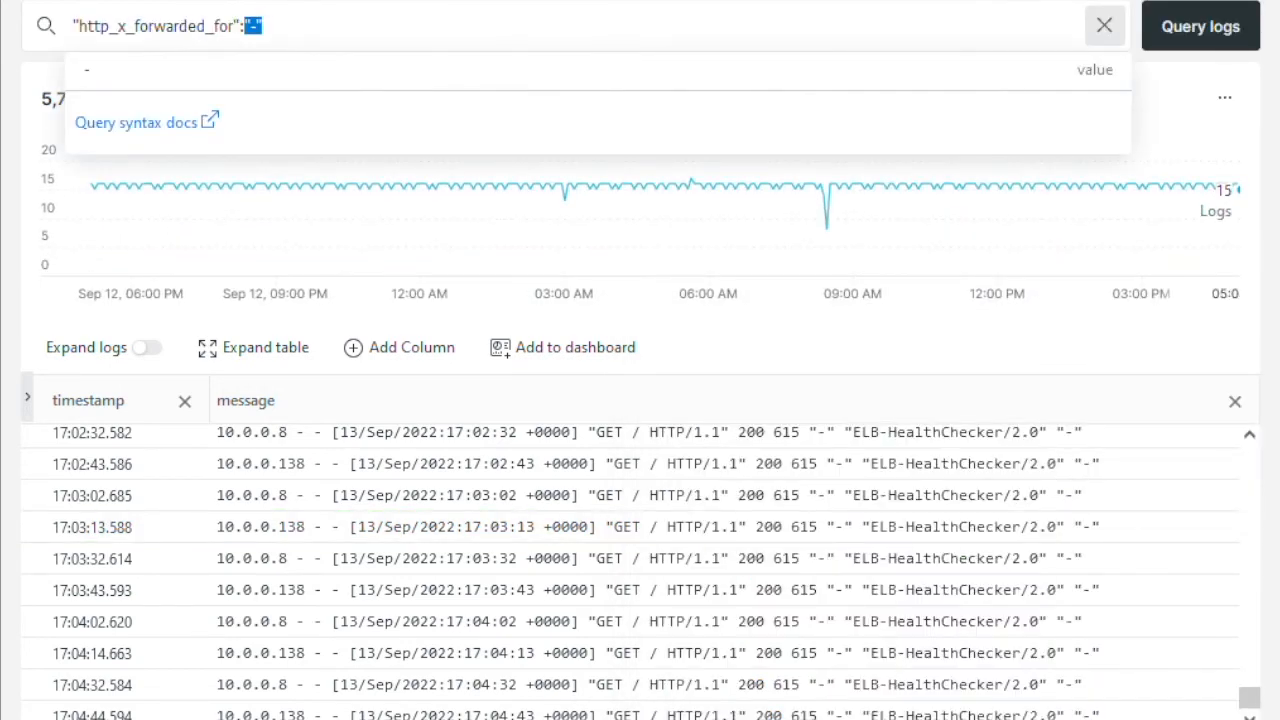
pyautogui.hotkey('ctrl', 'v')
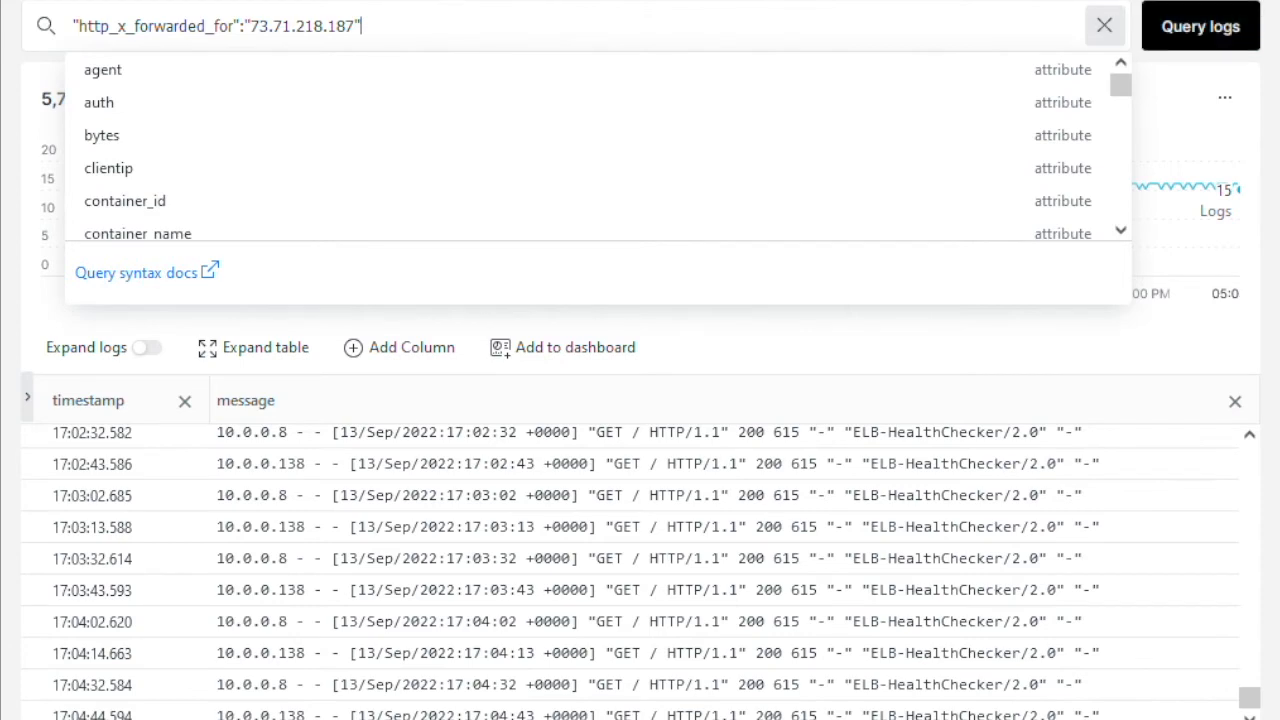
pyautogui.press('Return')
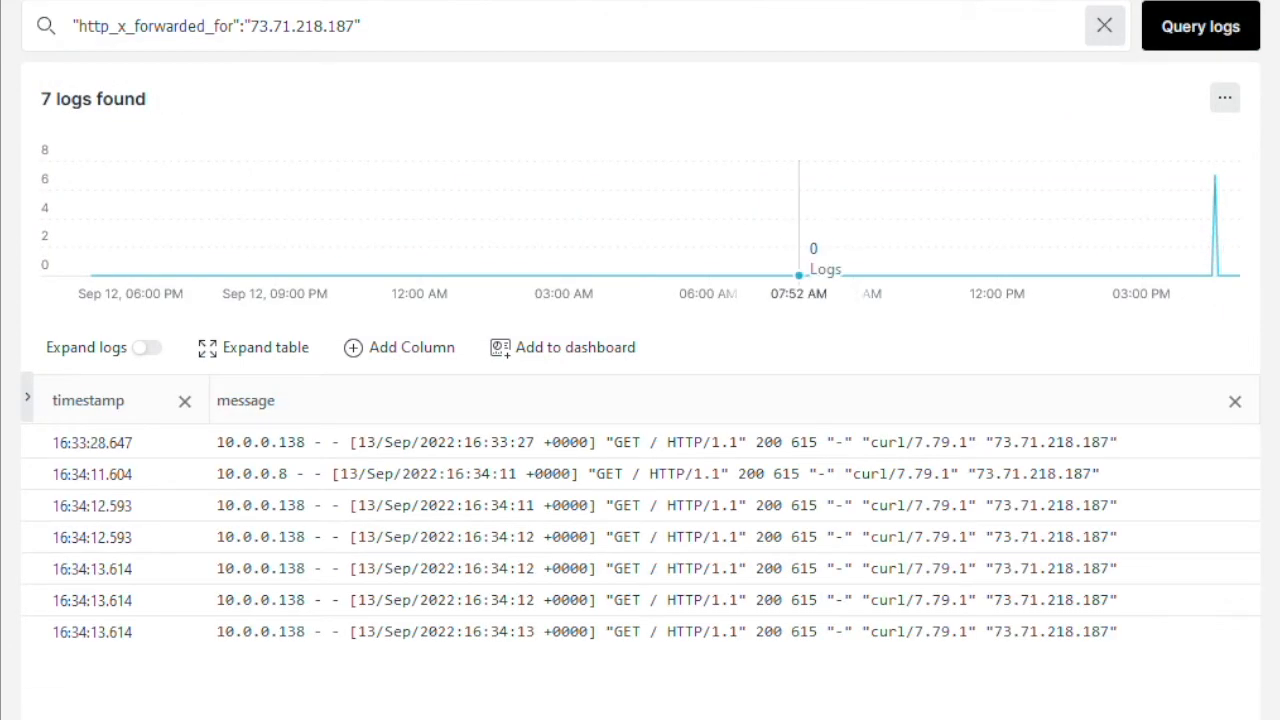
pyautogui.click(600, 506)
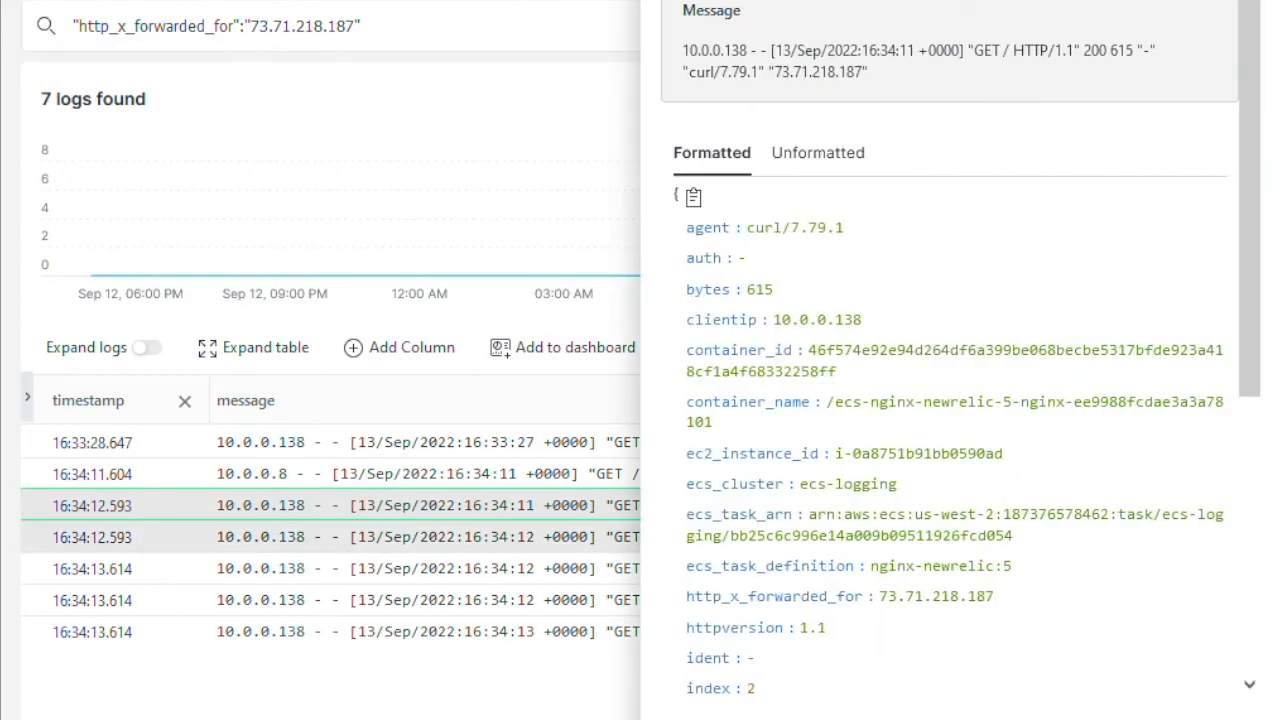
pyautogui.moveTo(686, 596); pyautogui.dragTo(994, 596)
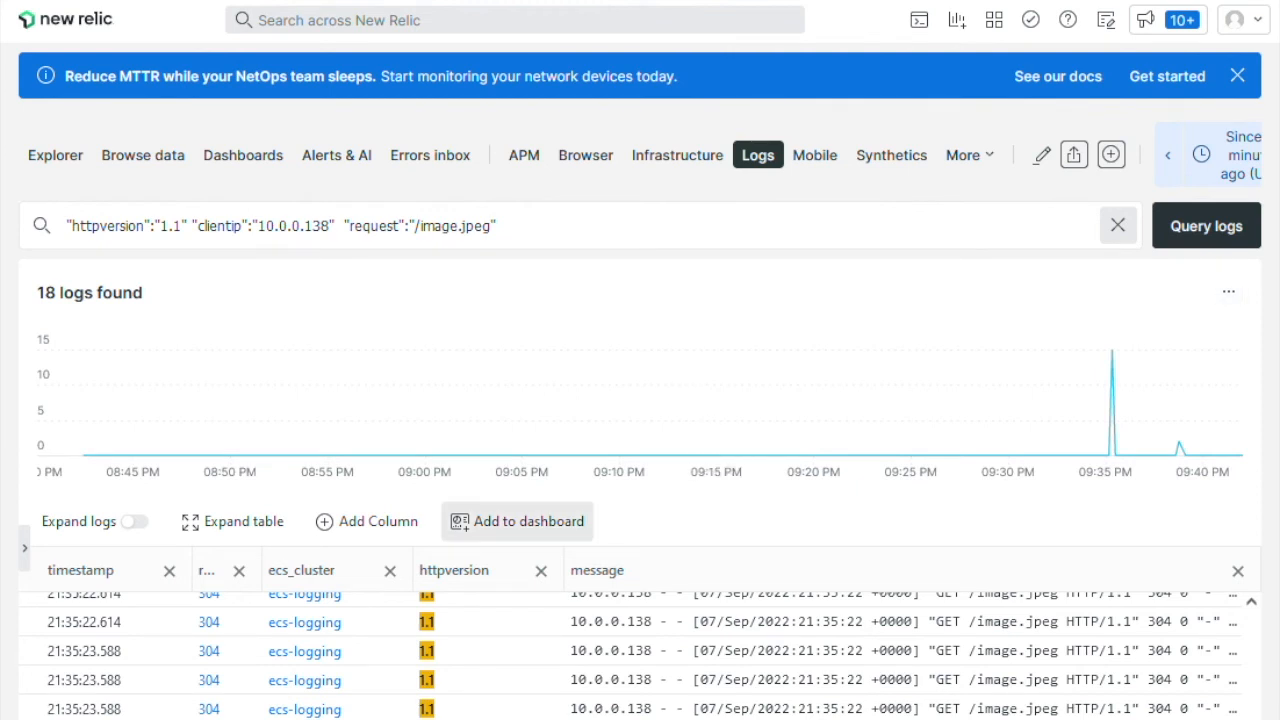
# - Copy the filtered image.jpeg logs to Test-Awesome-Dashboard as a widget titled Large Image Logs and look through the widget's columns
pyautogui.click(518, 521)
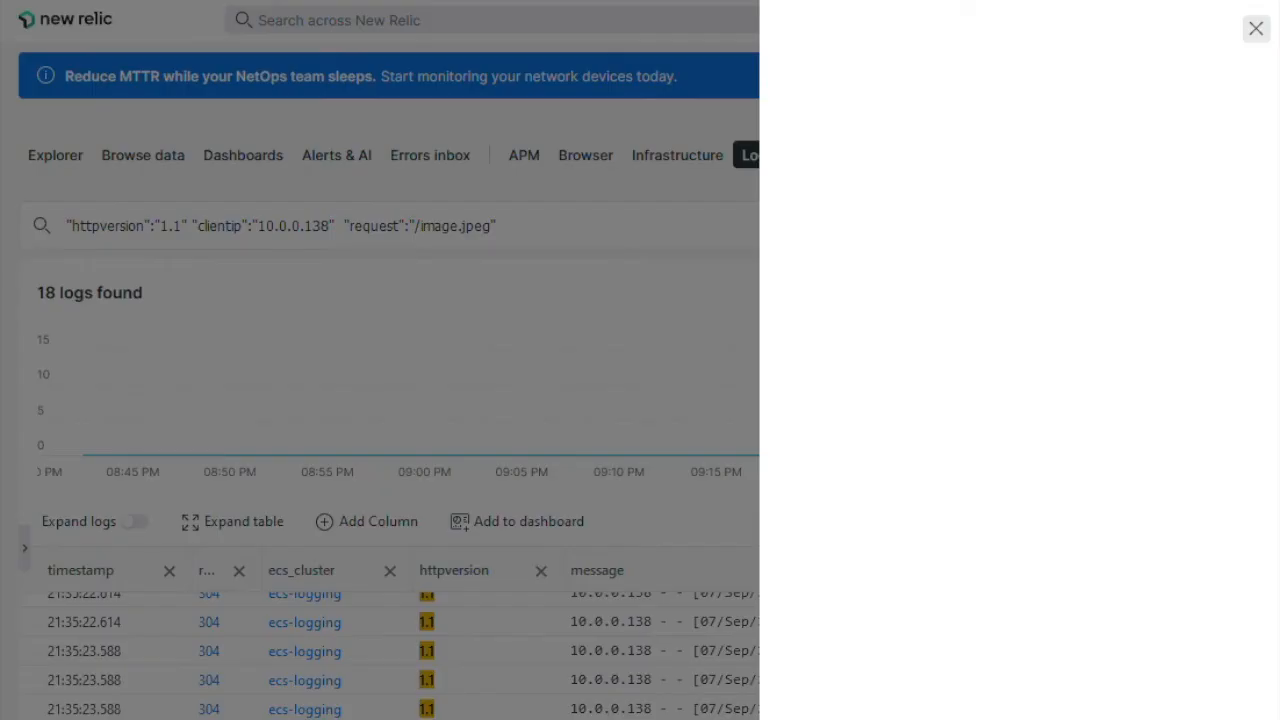
pyautogui.write('Large Image')
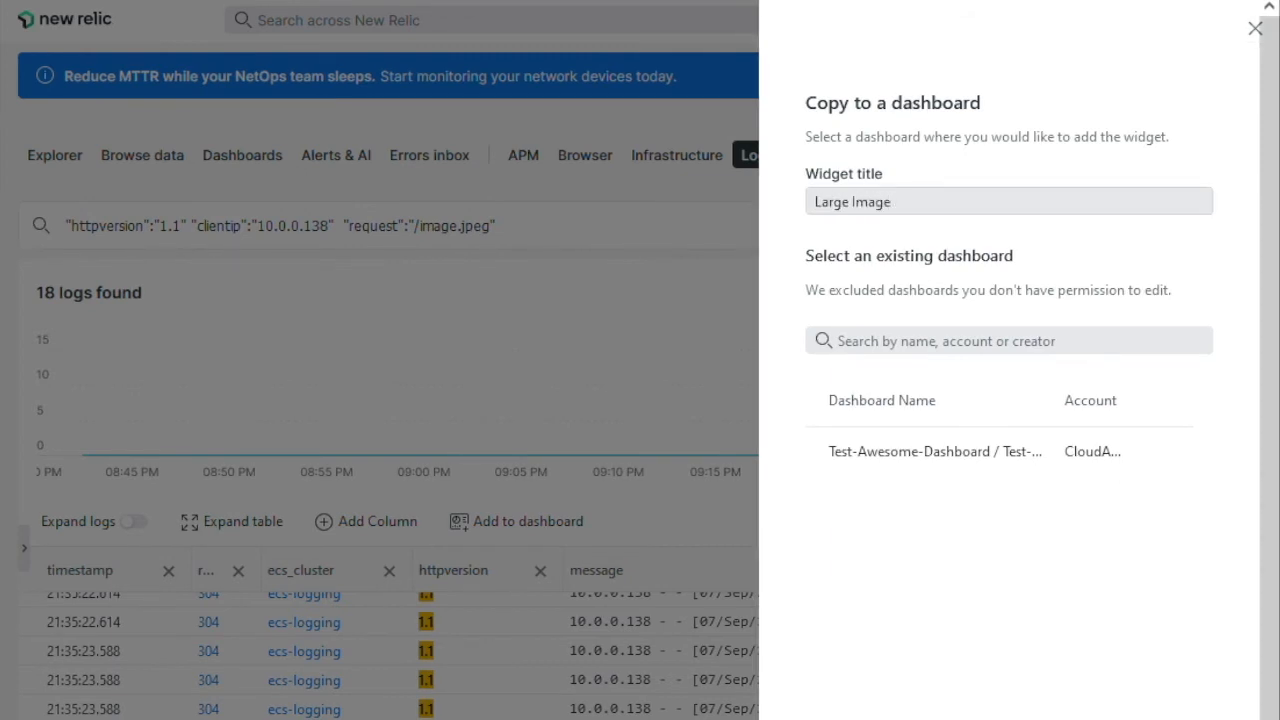
pyautogui.write(' Logs')
pyautogui.click(935, 452)
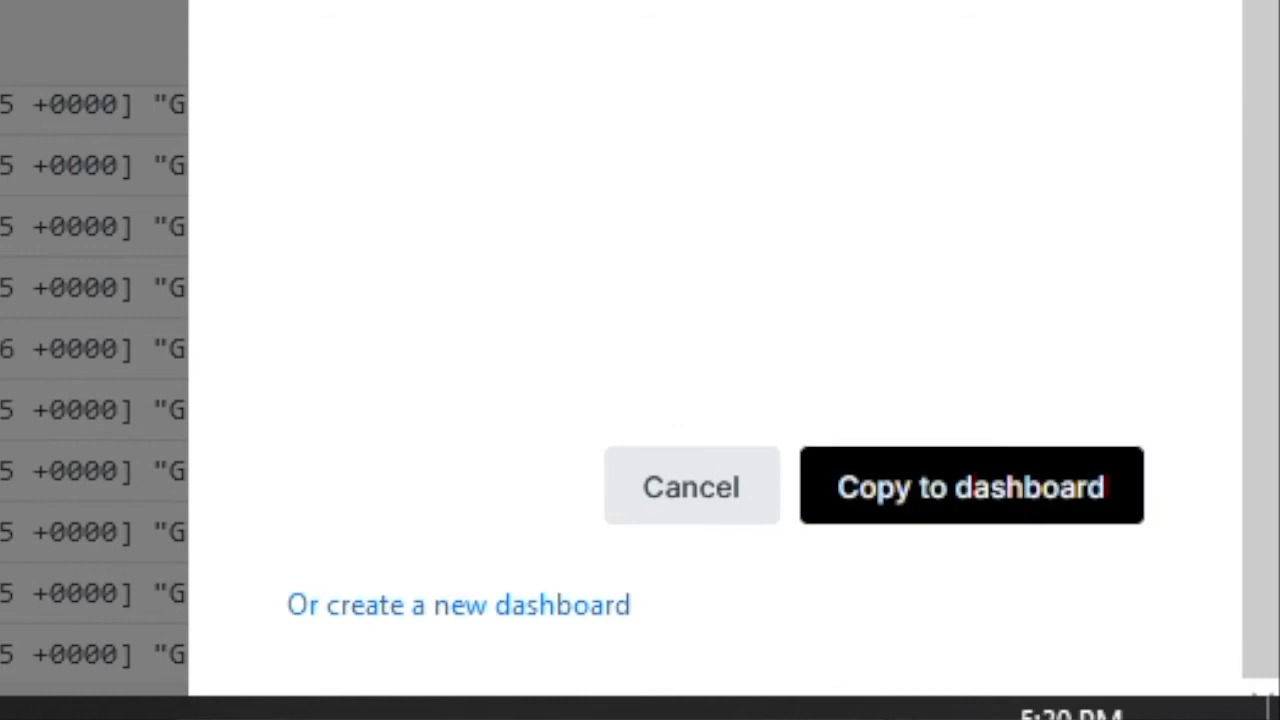
pyautogui.click(971, 486)
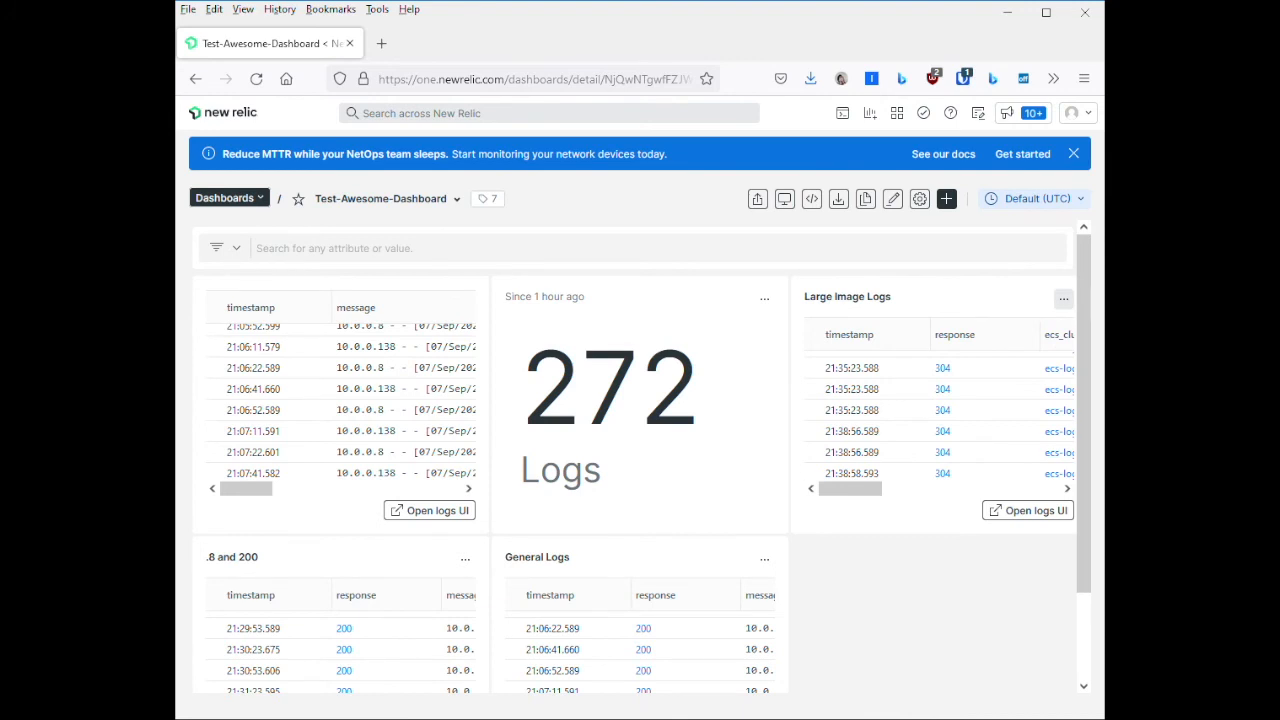
pyautogui.hscroll(5, 938, 420)
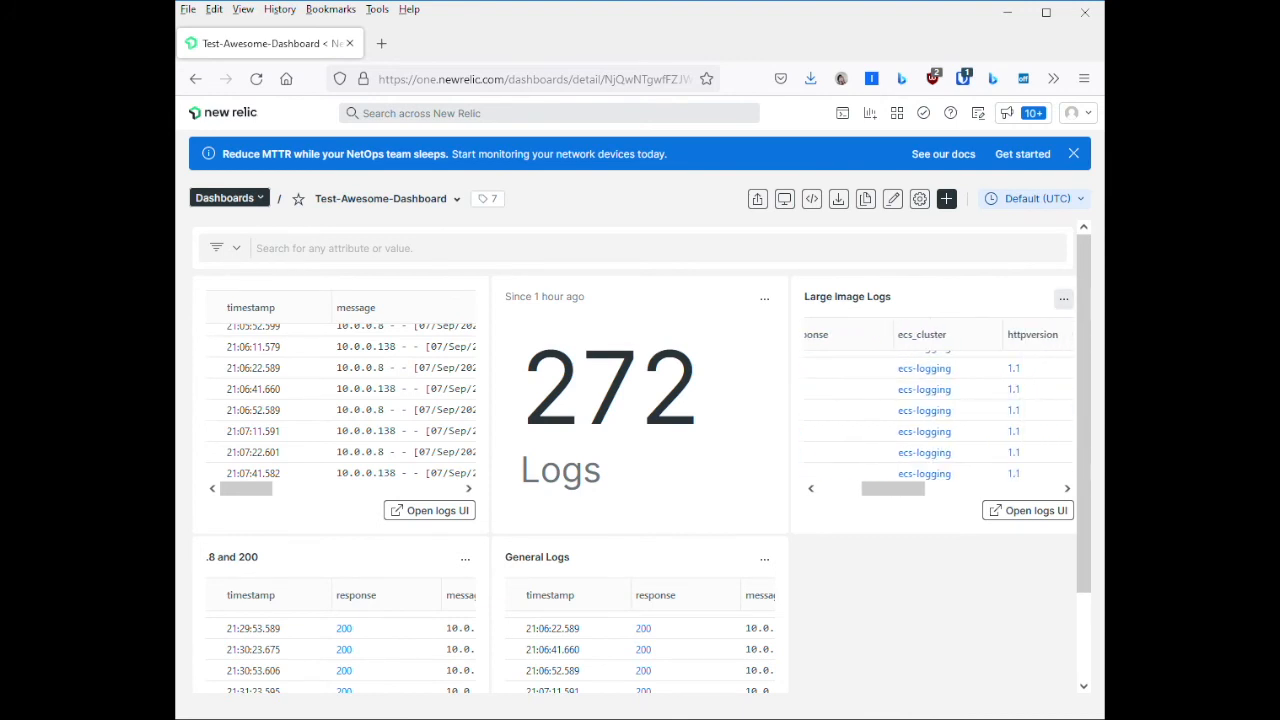
pyautogui.hscroll(-5, 938, 430)
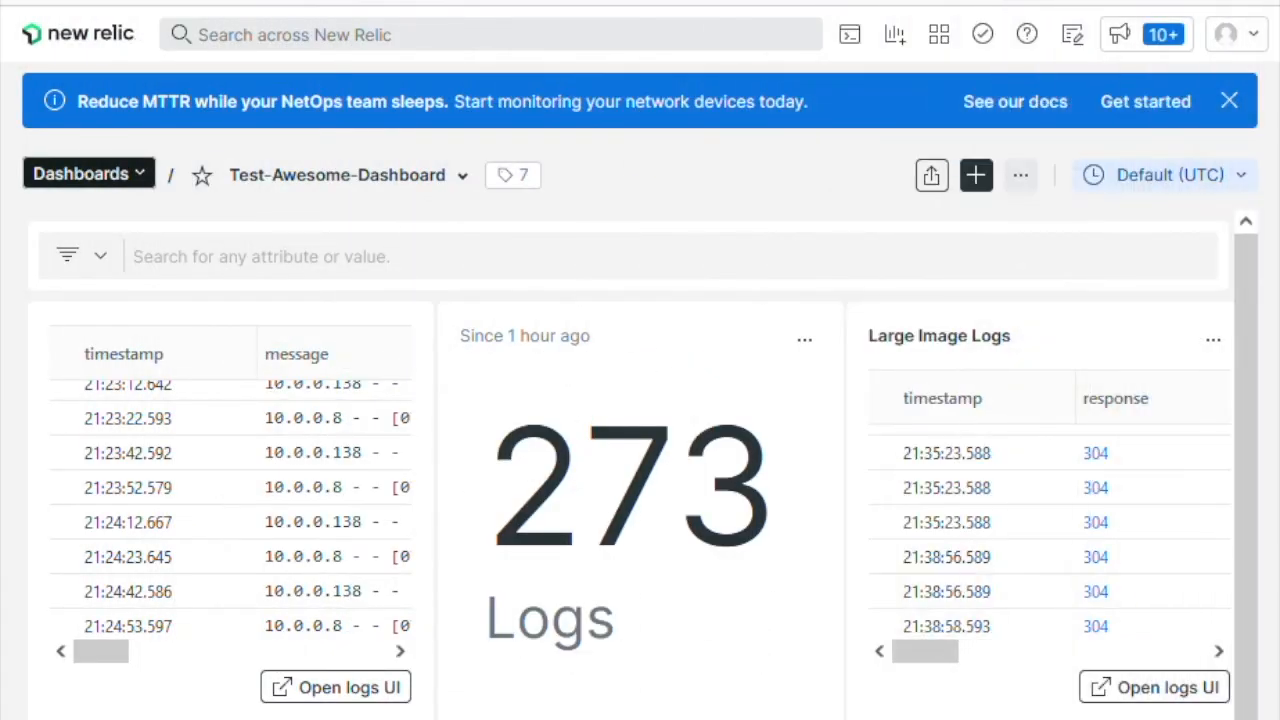
# - Open the query builder from the Events data browser and run SELECT `log_severity`,`timestamp`,`response`,`message` FROM Log WHERE message LIKE '%10.0.0.8%'
pyautogui.click(89, 174)
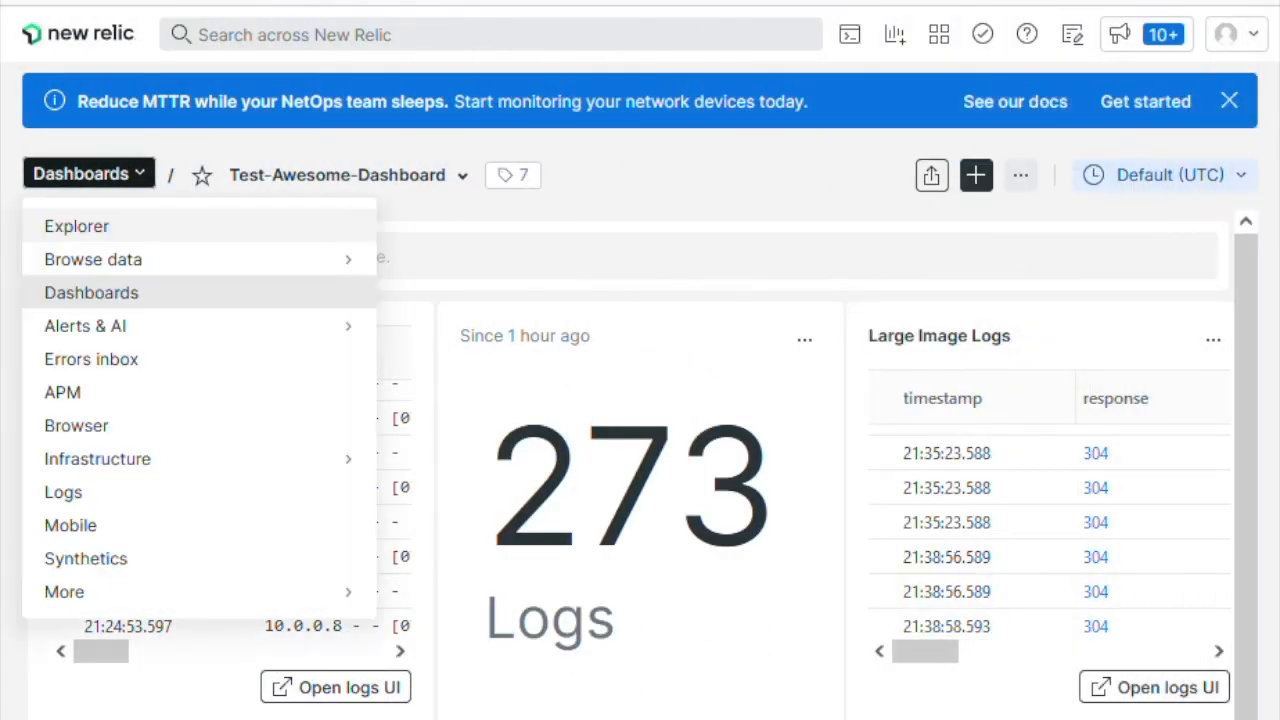
pyautogui.moveTo(93, 260)
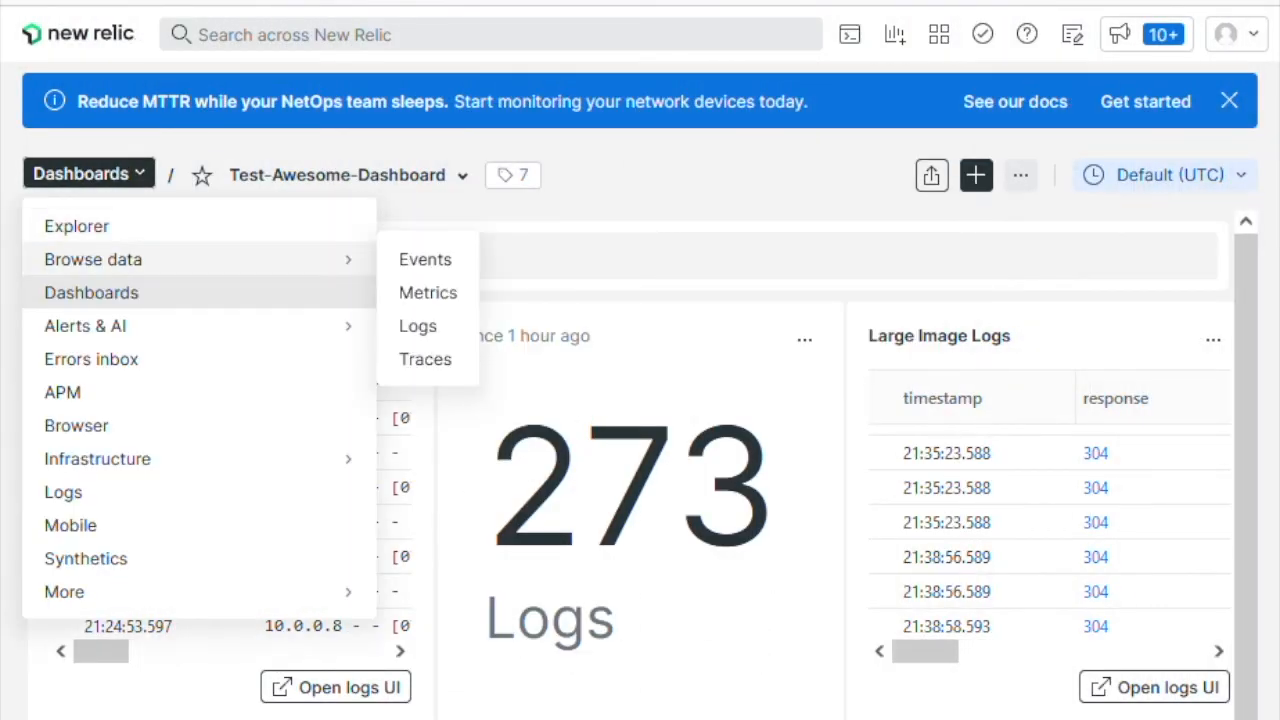
pyautogui.click(425, 260)
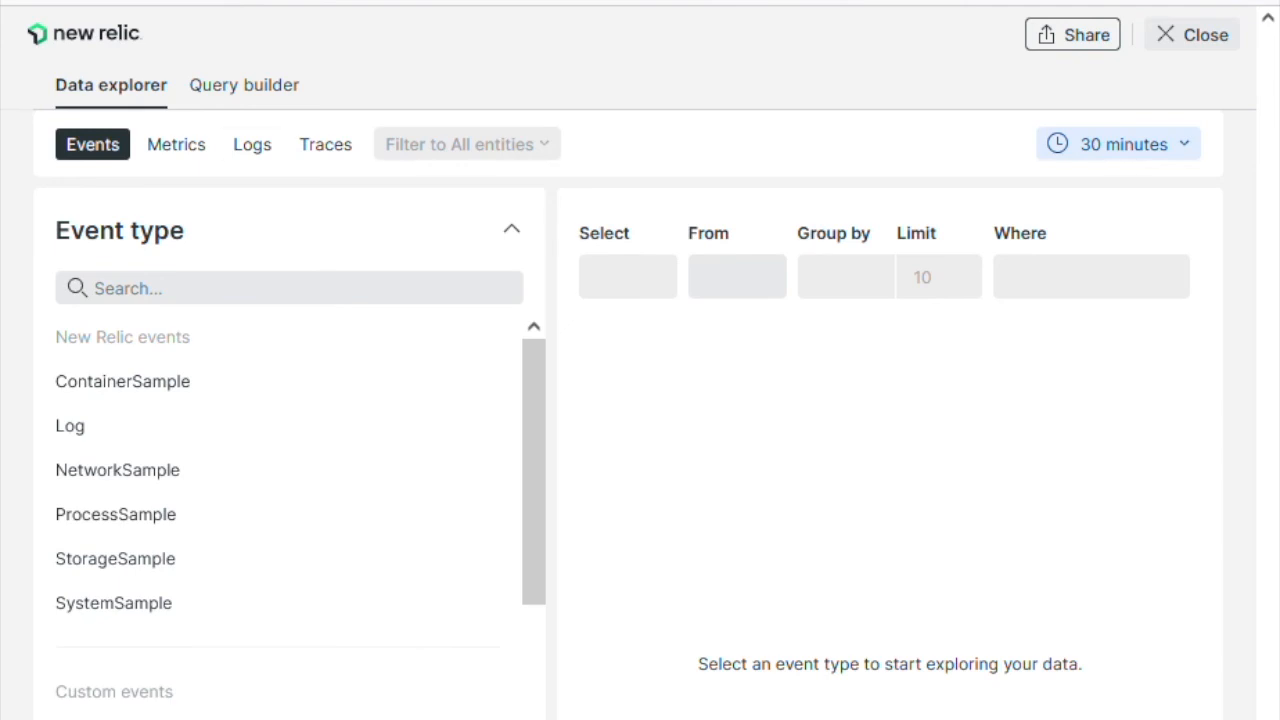
pyautogui.click(244, 85)
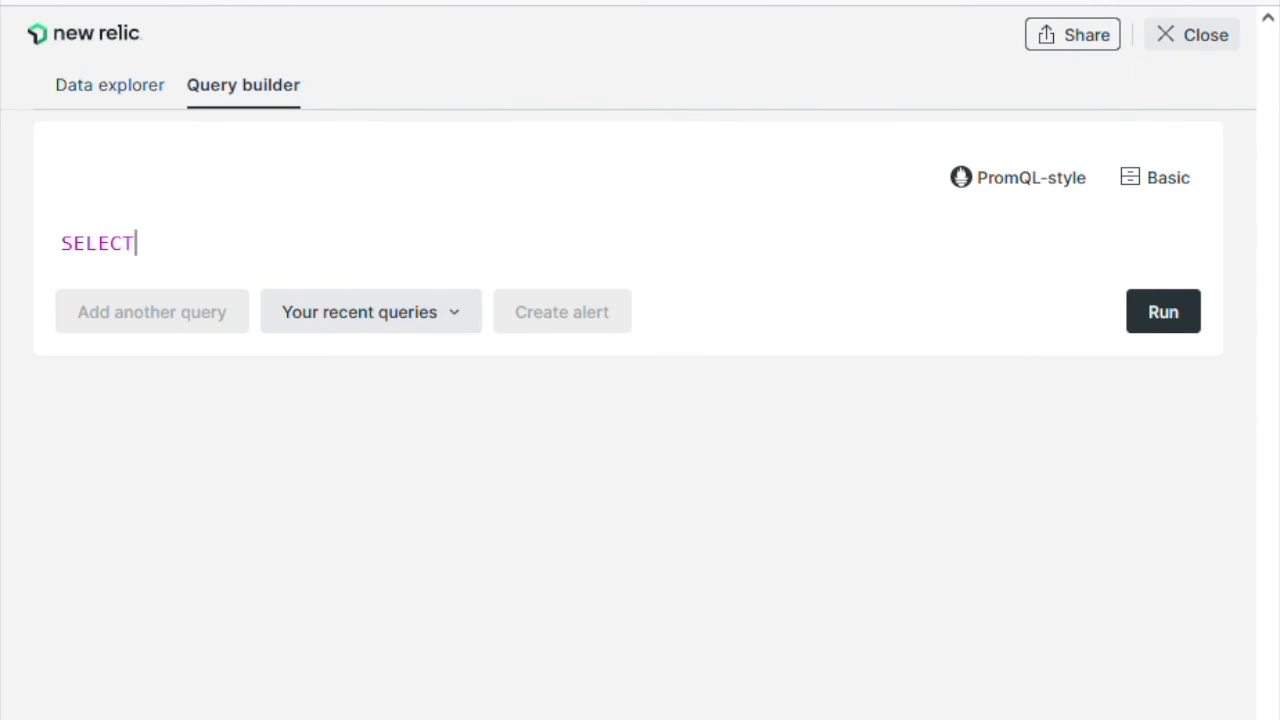
pyautogui.write("`log_severity`,`timestamp`,`response`,`message` FROM Log WHERE message LIKE '%10.0.0.8%'")
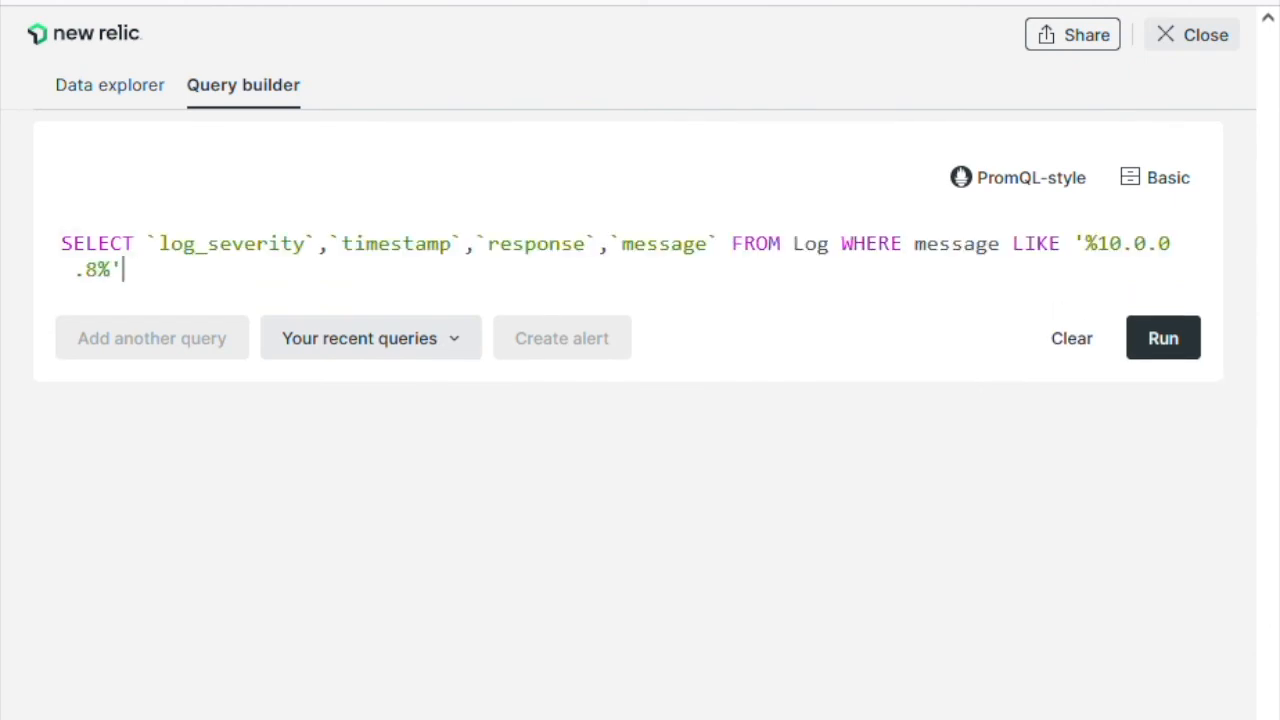
pyautogui.click(1163, 338)
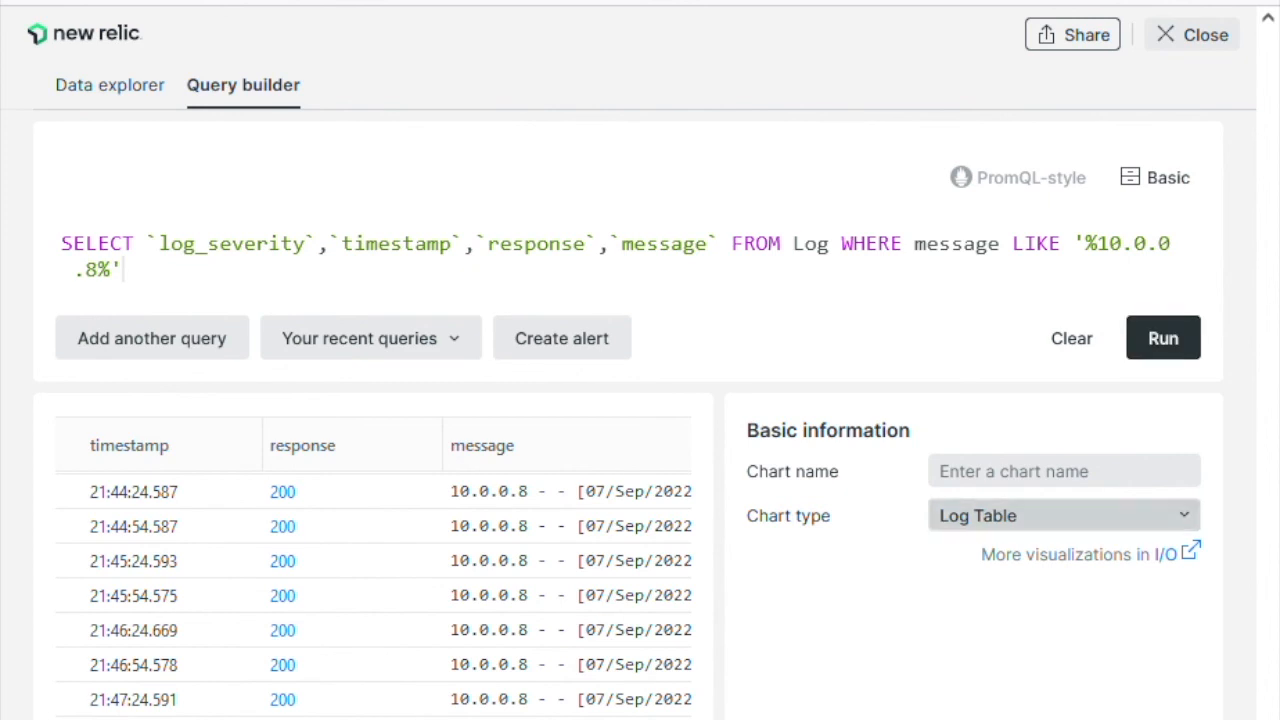
# - Set the query result's chart type to JSON and browse the returned log events
pyautogui.click(1064, 515)
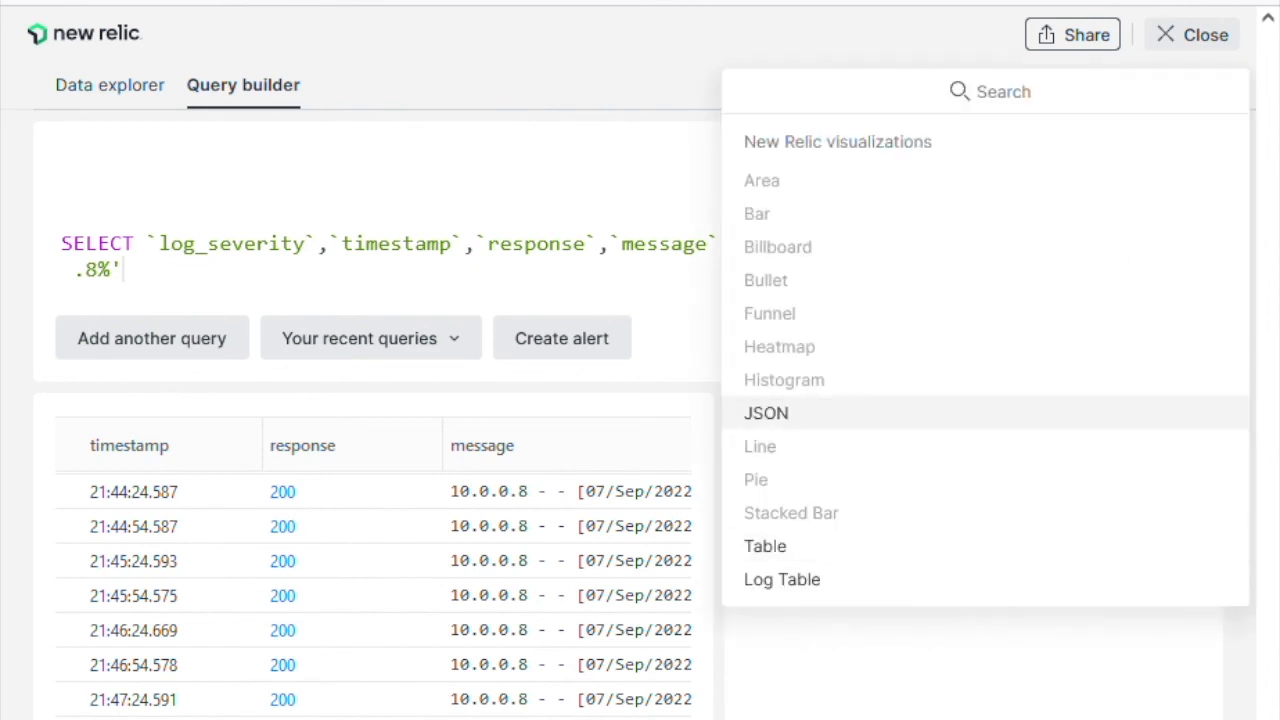
pyautogui.click(766, 413)
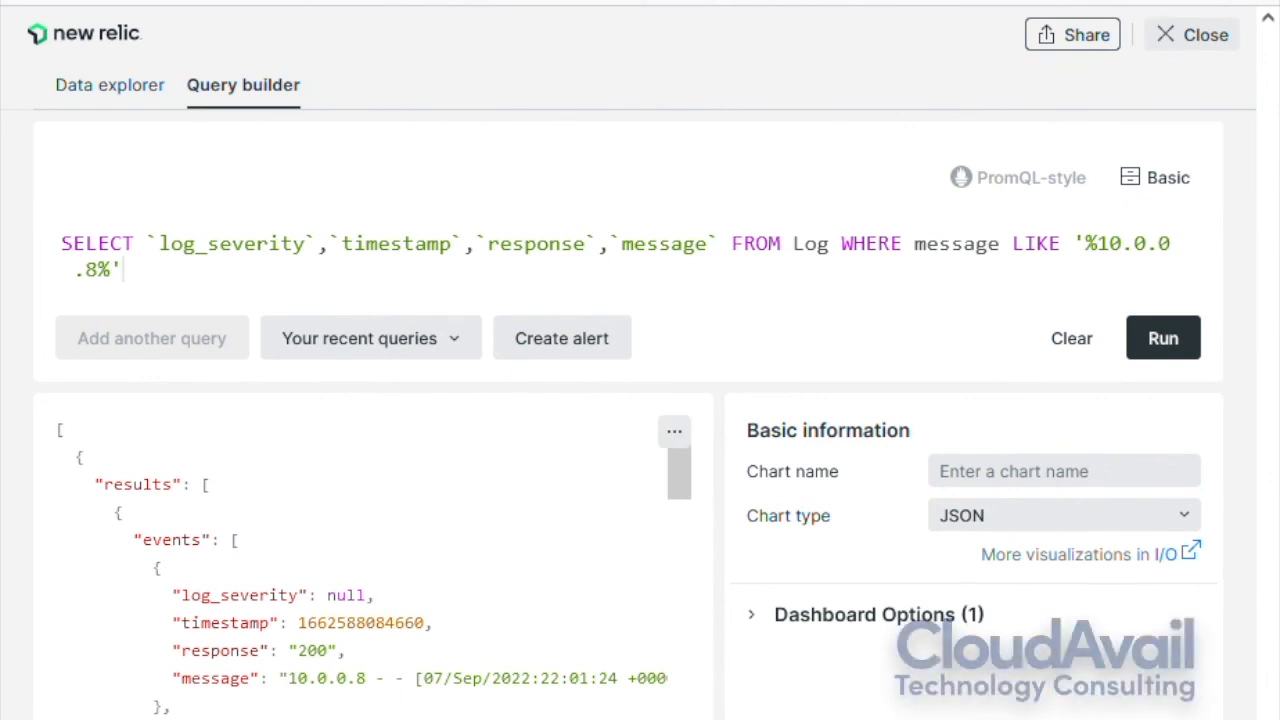
pyautogui.scroll(-10, 360, 560)
pyautogui.scroll(-5, 420, 567)
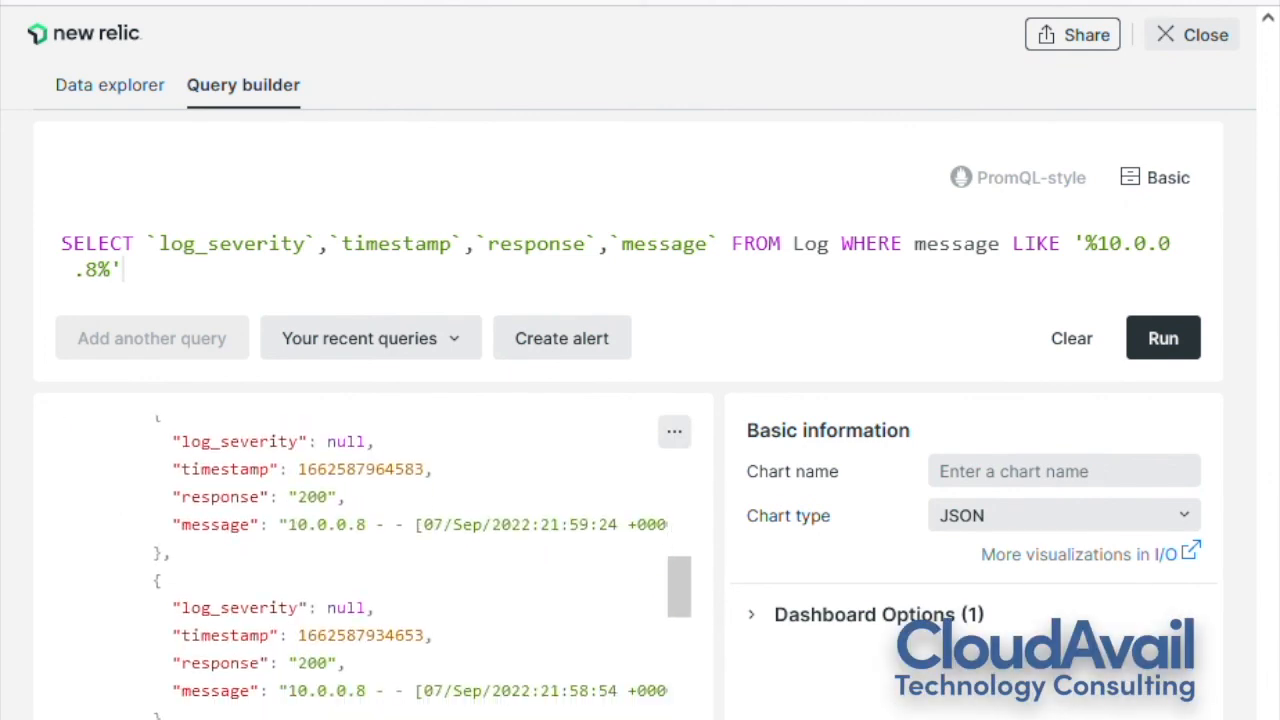